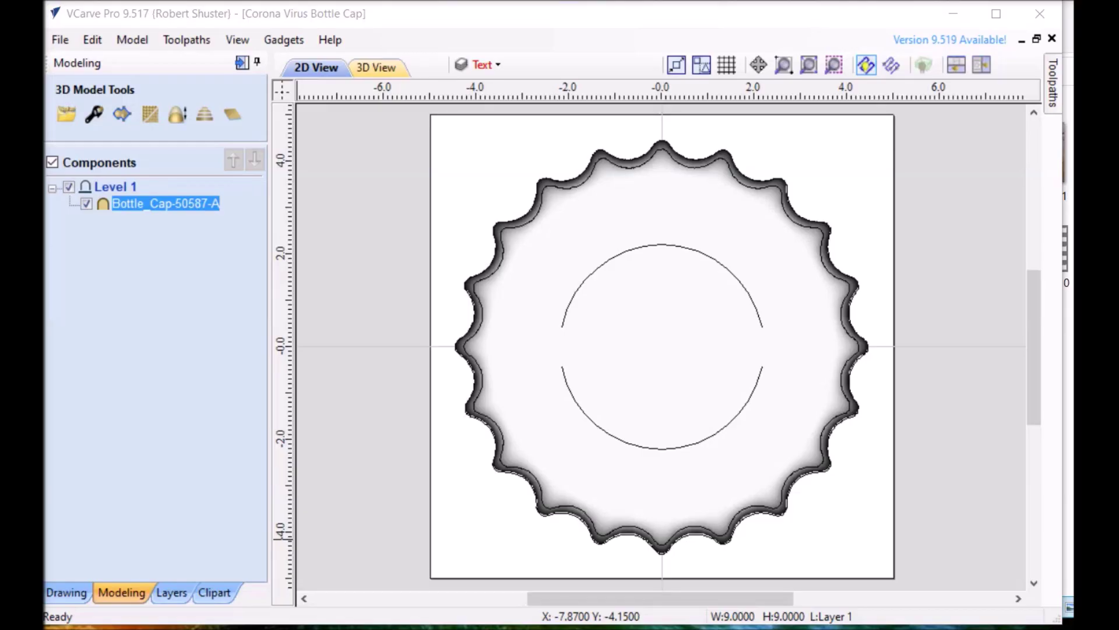
Select the bottle cap model and bring up the Clipart library with its Beer Mug, Bottle and Bottle_Cap items
click(642, 207)
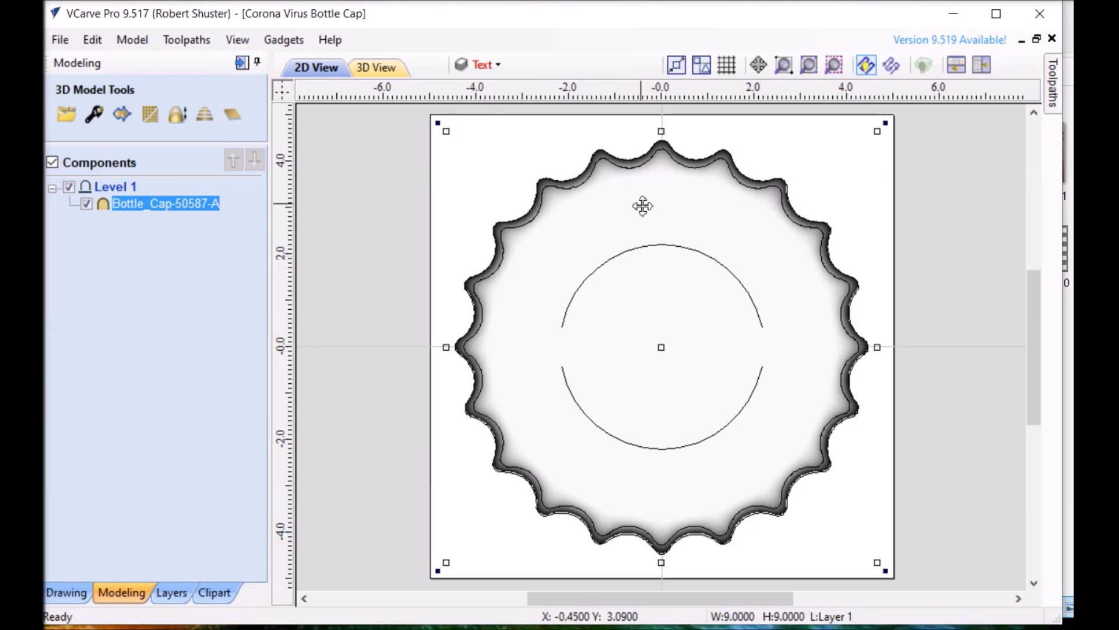
click(214, 592)
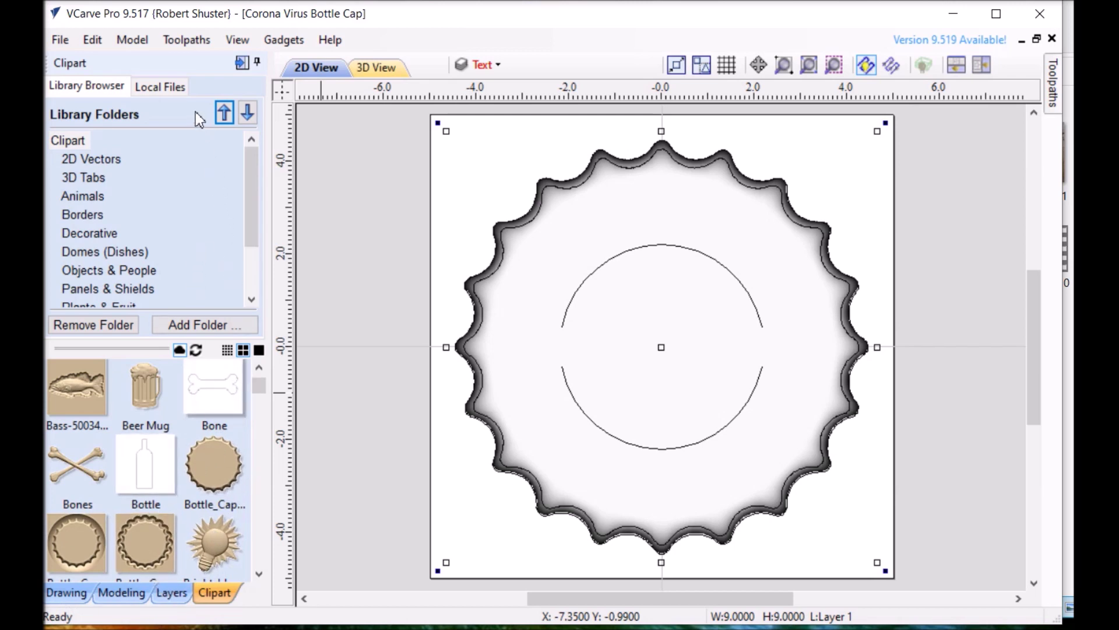
In the Modeling panel, review the Bottle_Cap-50587-A component's shape and base heights (shape height 1.1 inches)
click(123, 592)
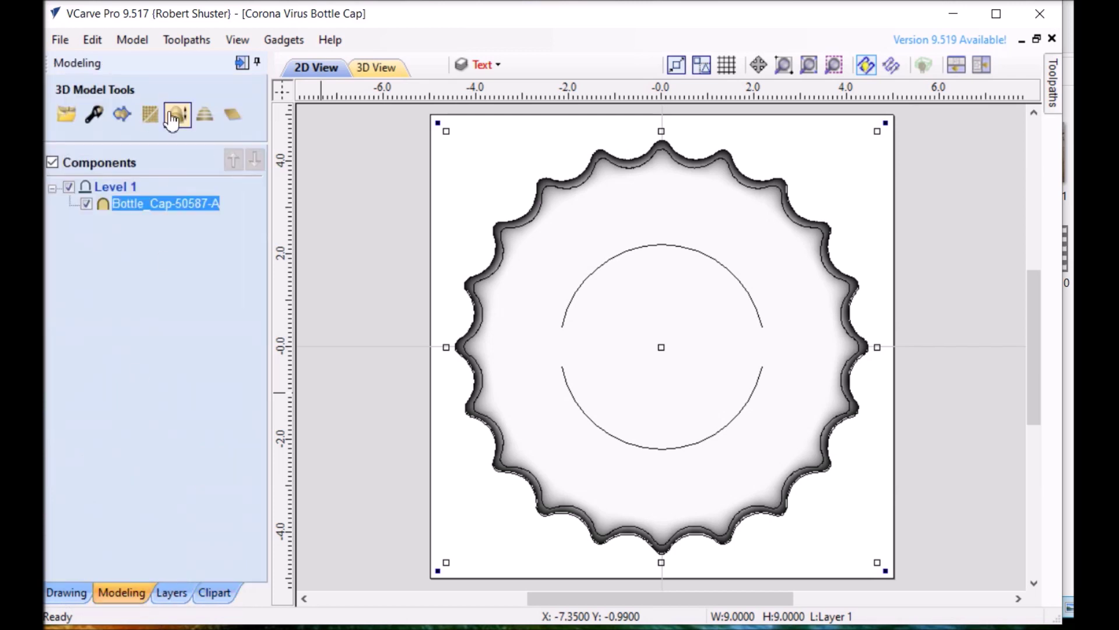
double_click(163, 204)
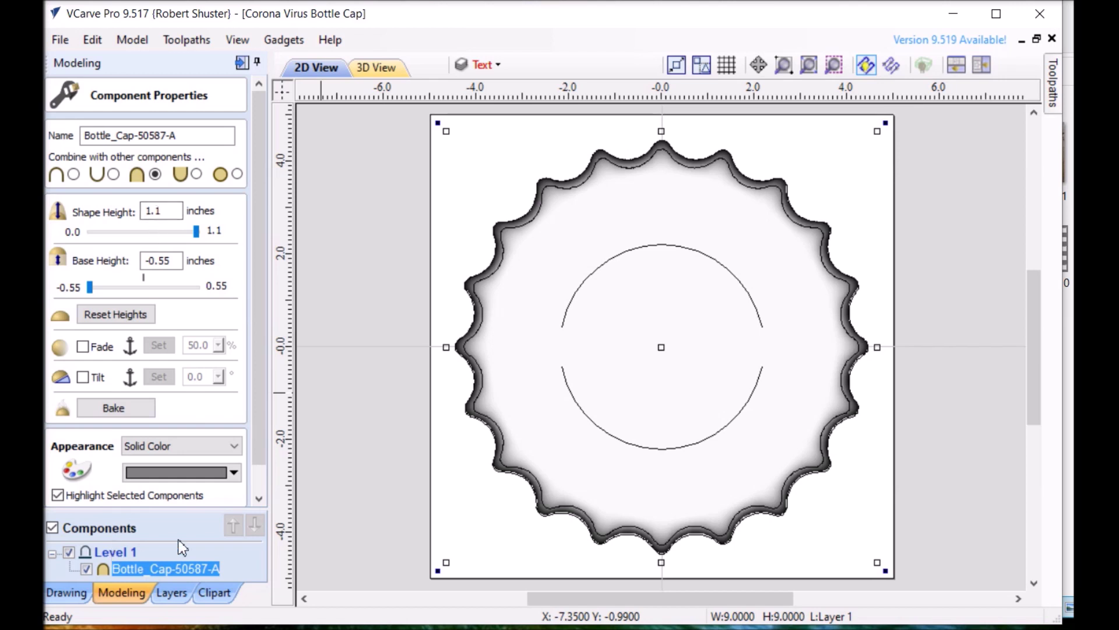
scroll(190, 327, down, 1)
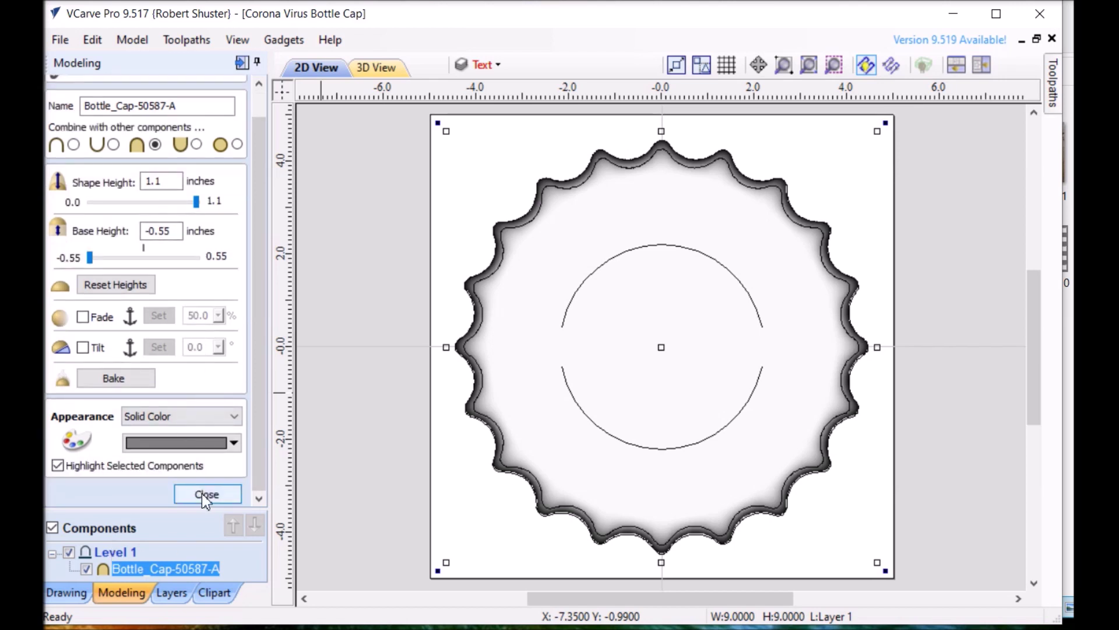
click(206, 495)
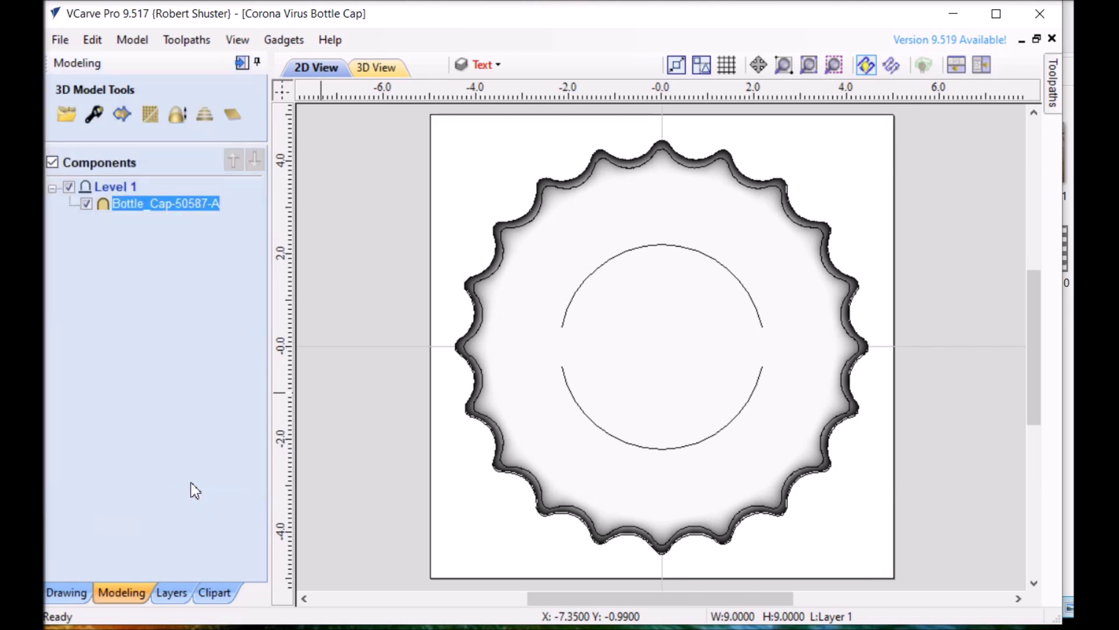
Nudge the bottle cap component on the board and select its outer outline vector in the drawing tools
click(558, 243)
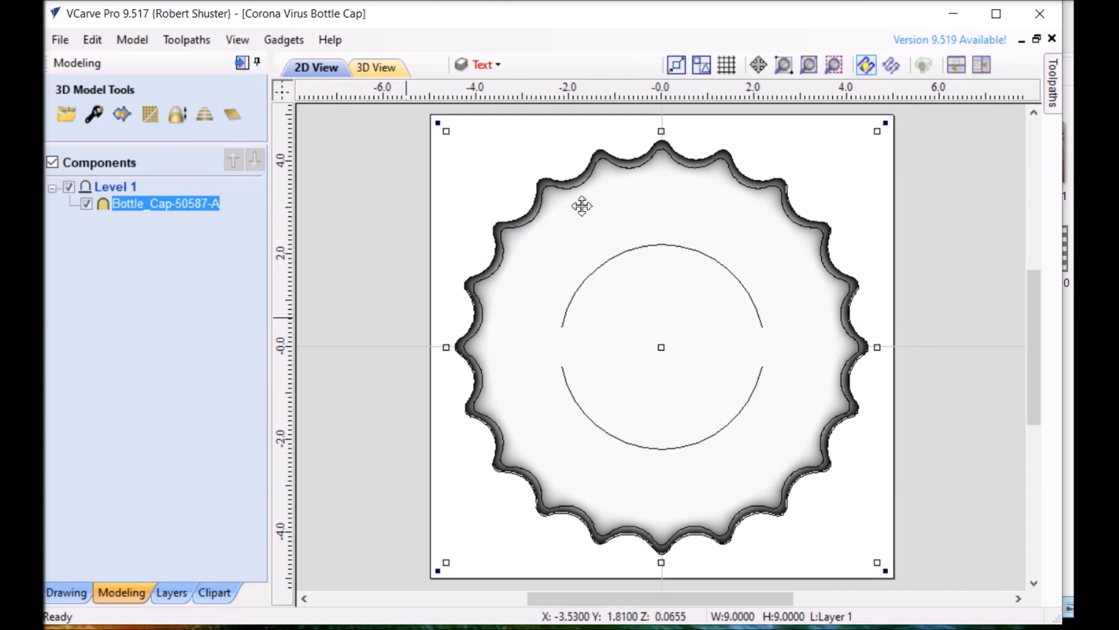
drag(532, 233, 528, 225)
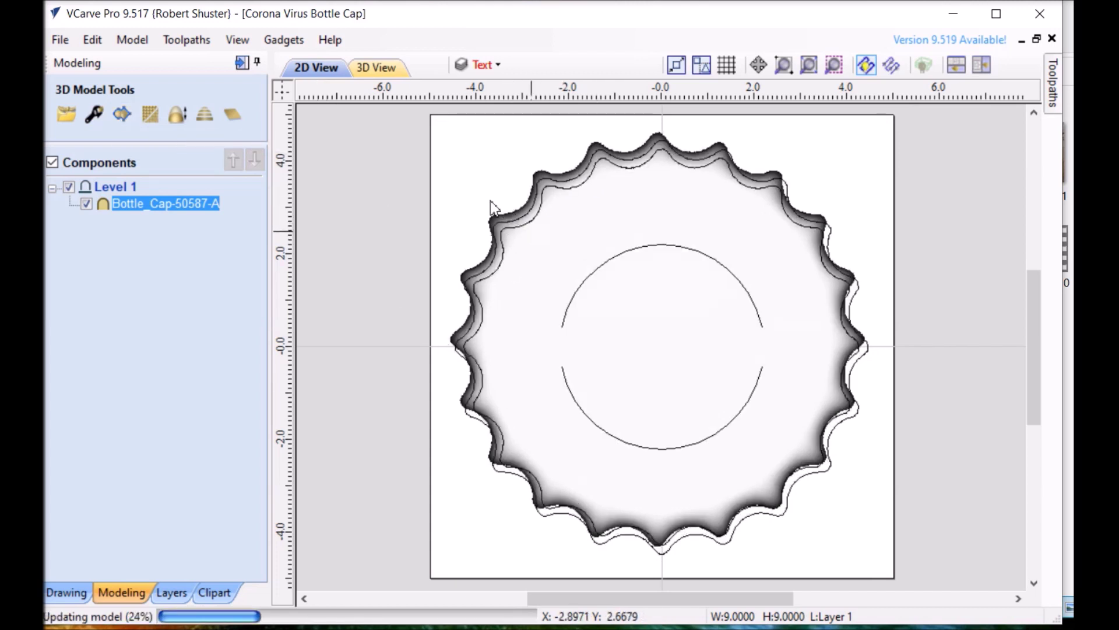
click(528, 224)
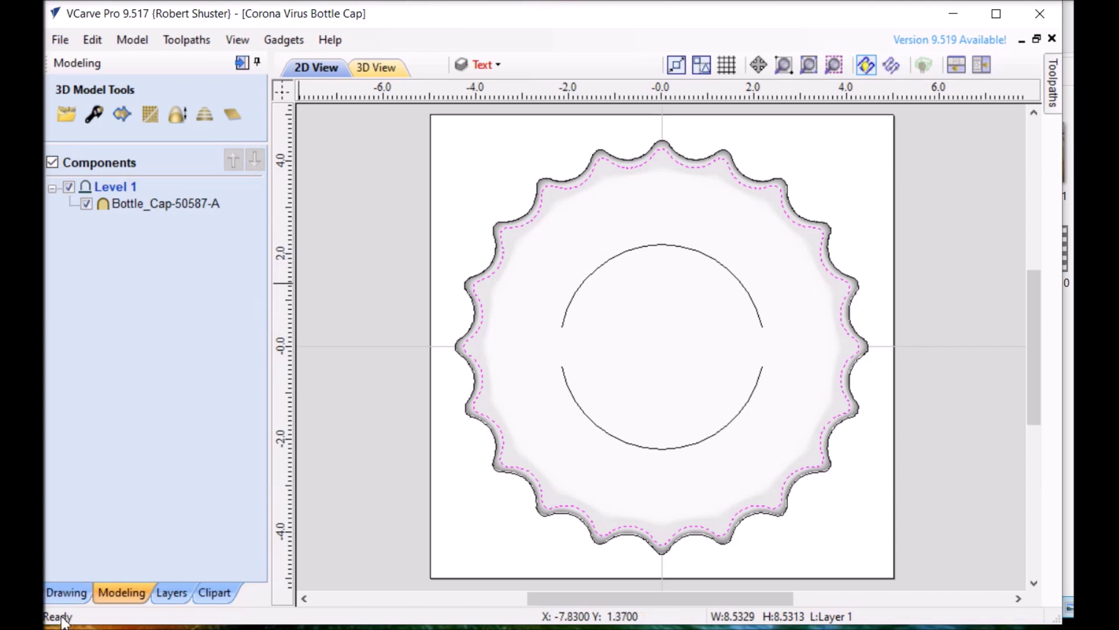
click(65, 592)
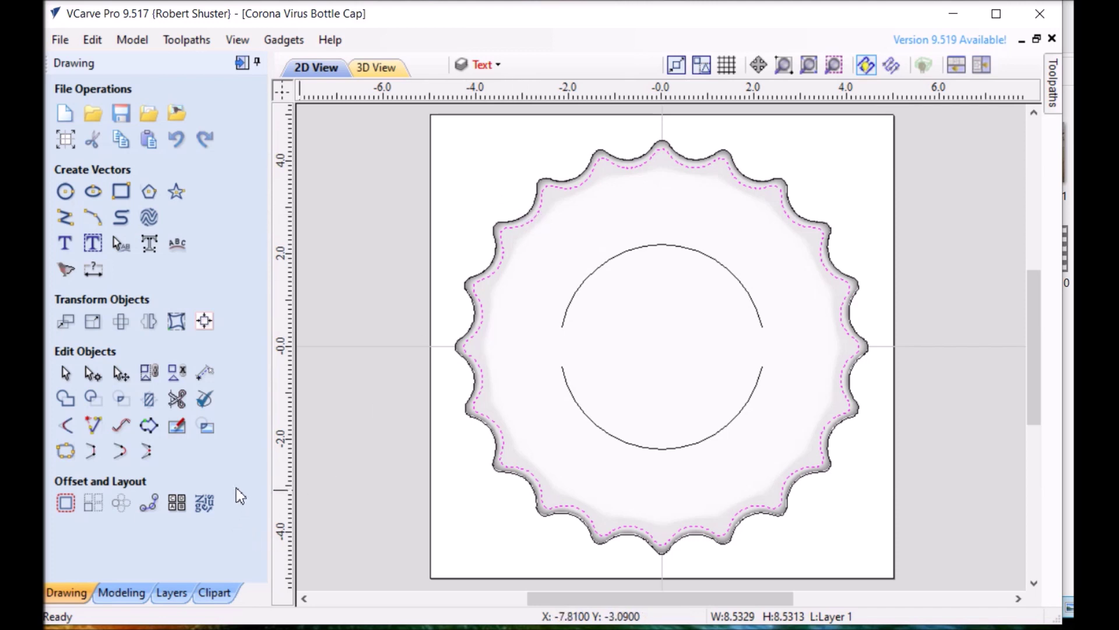
Clear the selection and turn on the Artwork Corona layer
click(346, 221)
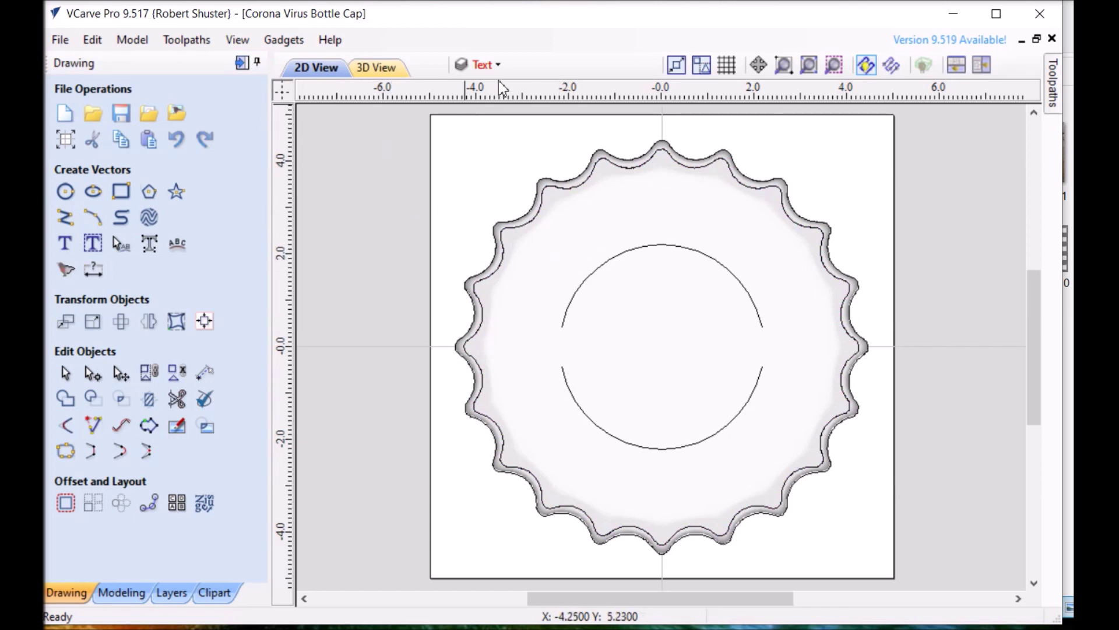
click(506, 65)
click(487, 114)
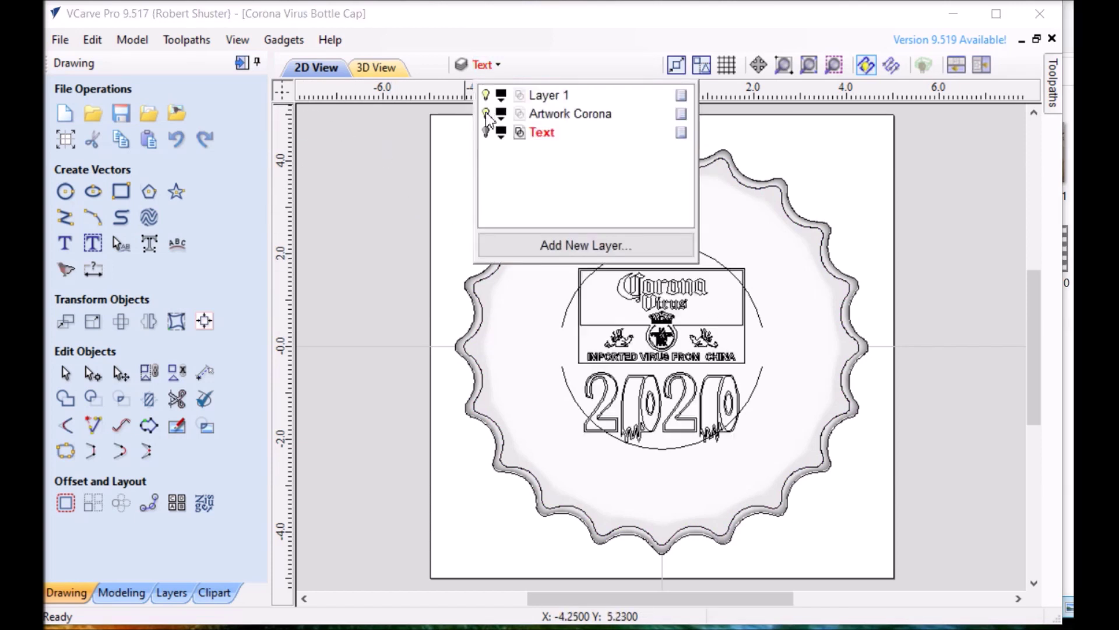
click(386, 257)
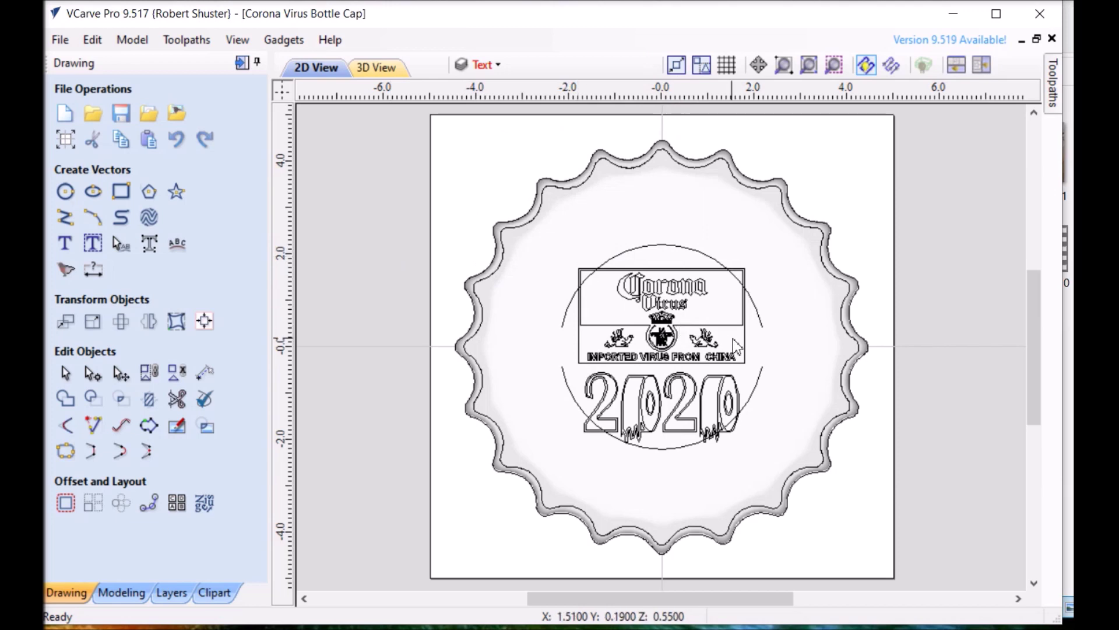
Zoom and pan around the cap to inspect the Corona Virus label and 2020 artwork
scroll(749, 363, up, 2)
scroll(699, 338, up, 2)
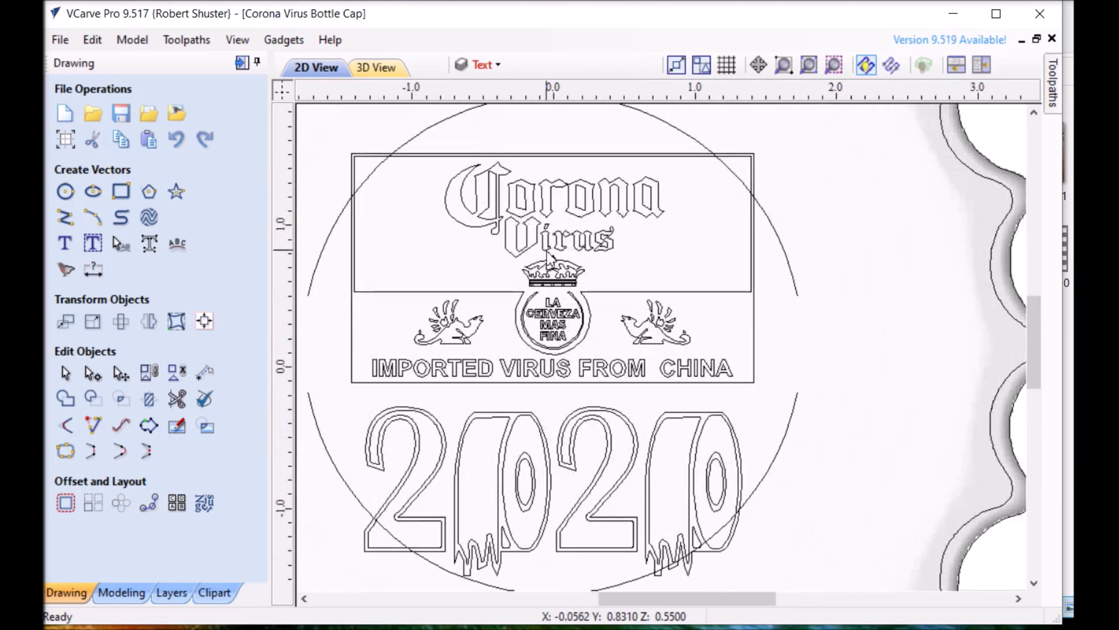
scroll(574, 252, up, 3)
scroll(613, 305, down, 1)
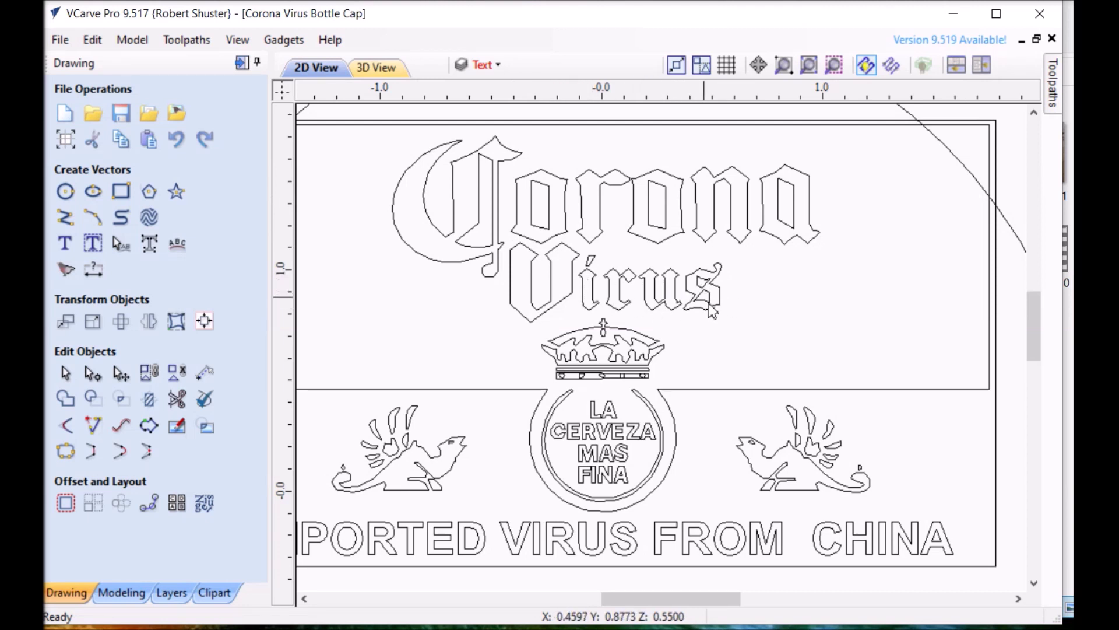
scroll(722, 317, up, 2)
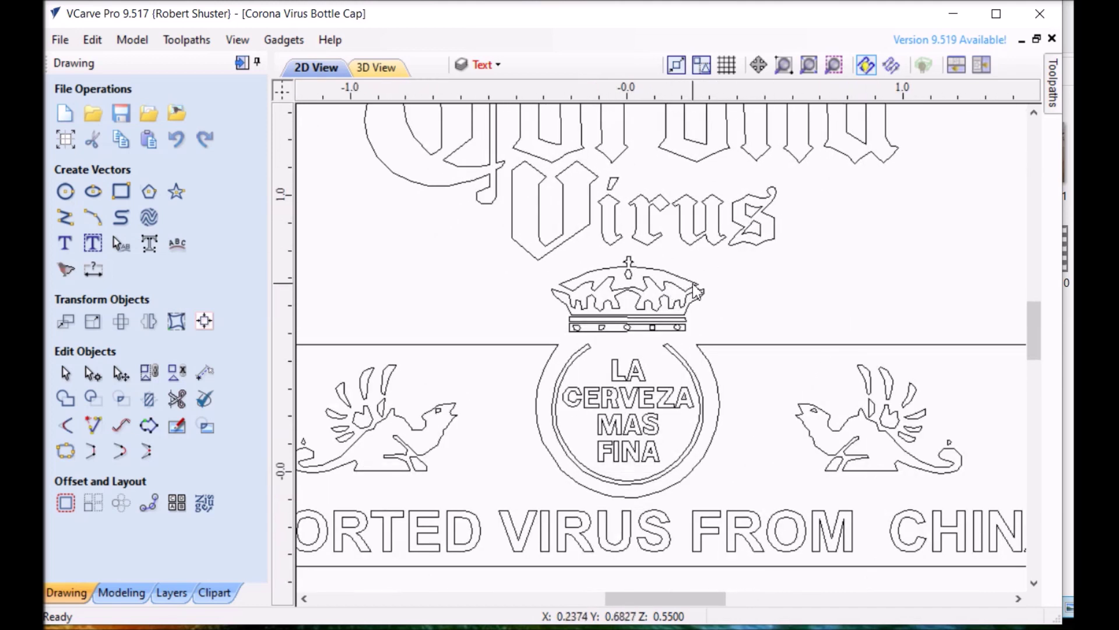
scroll(800, 247, down, 1)
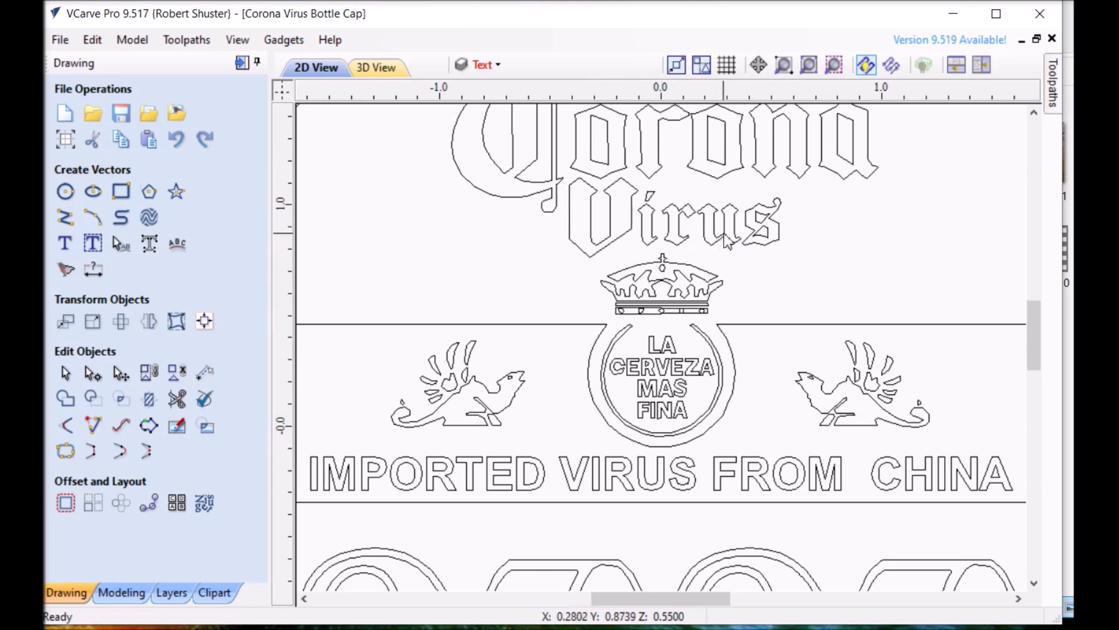
scroll(728, 230, down, 1)
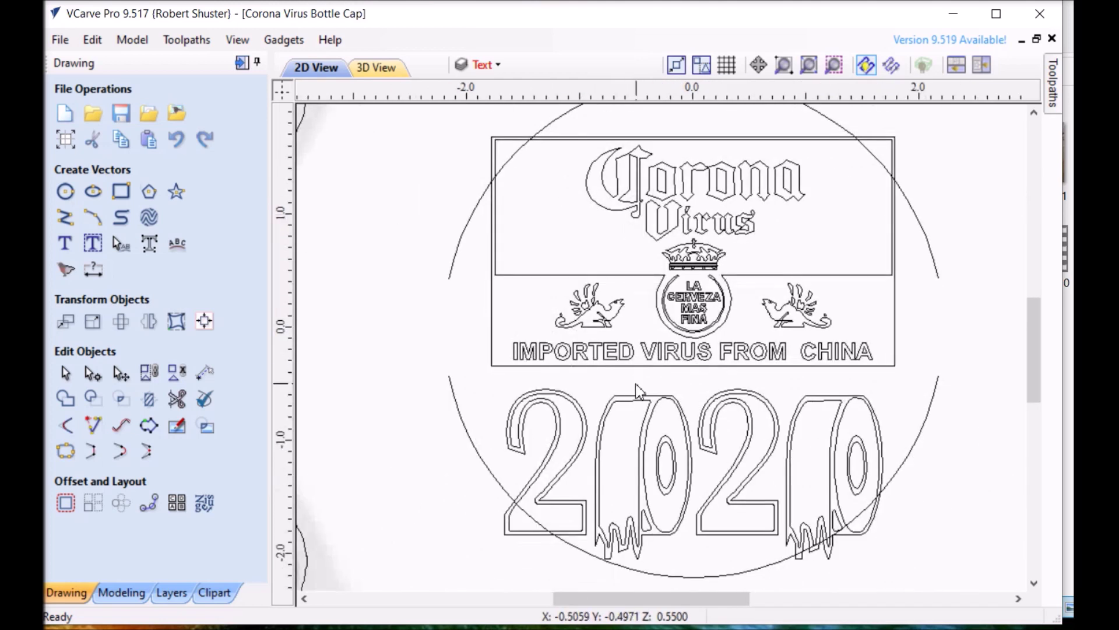
middle_drag(638, 390, 629, 284)
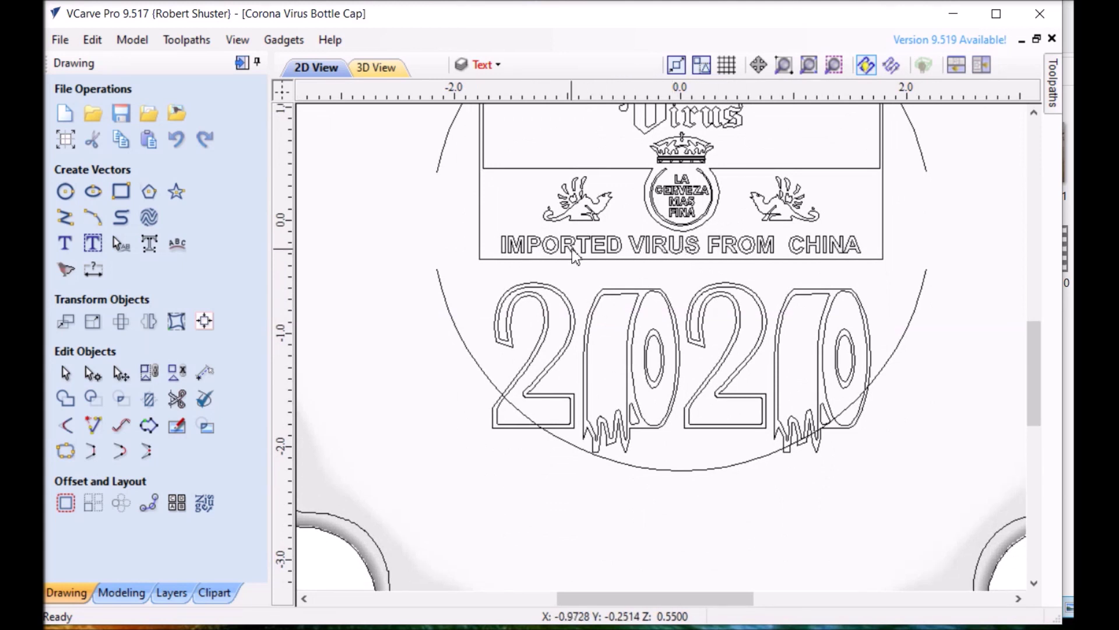
scroll(811, 254, down, 2)
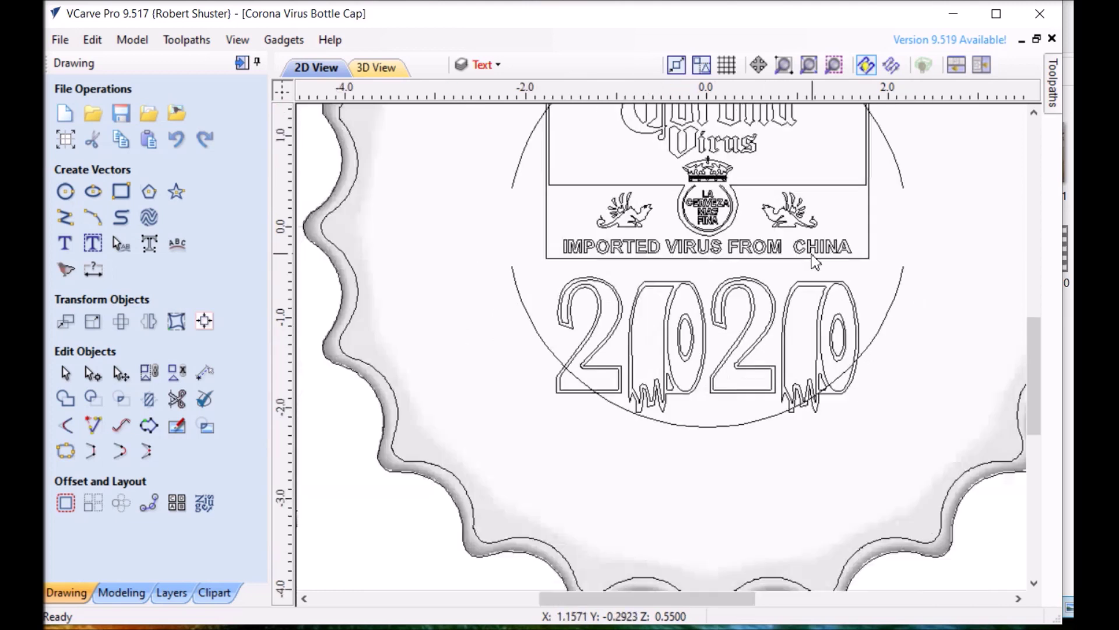
scroll(763, 316, down, 2)
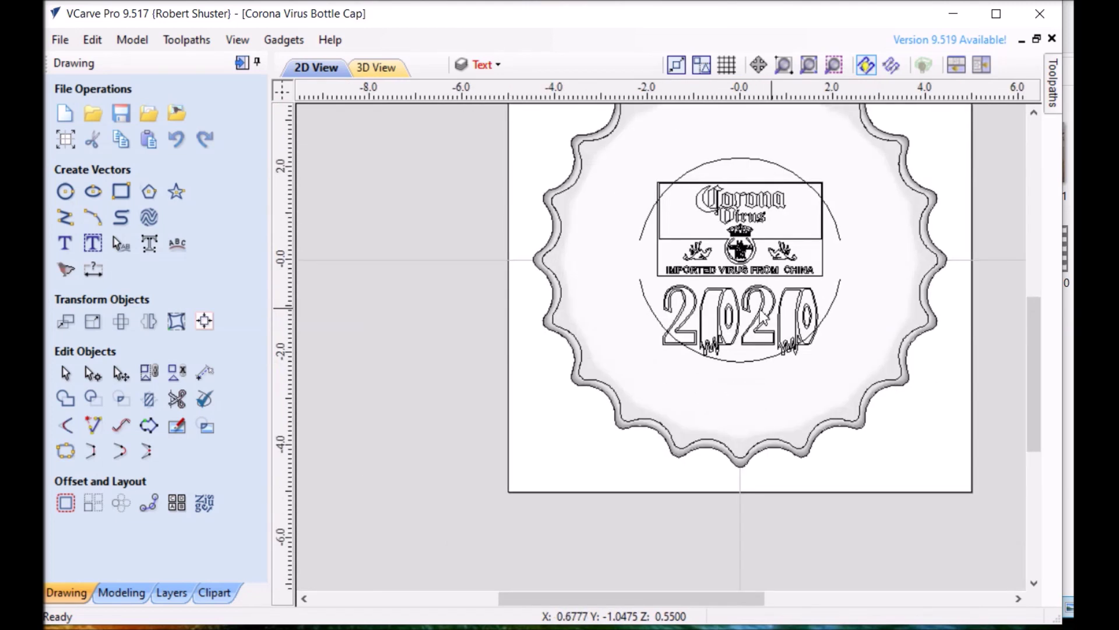
middle_drag(762, 316, 567, 373)
Show the Text layer's curved slogans, check the inner circle arcs, then display the toolpath list
click(496, 65)
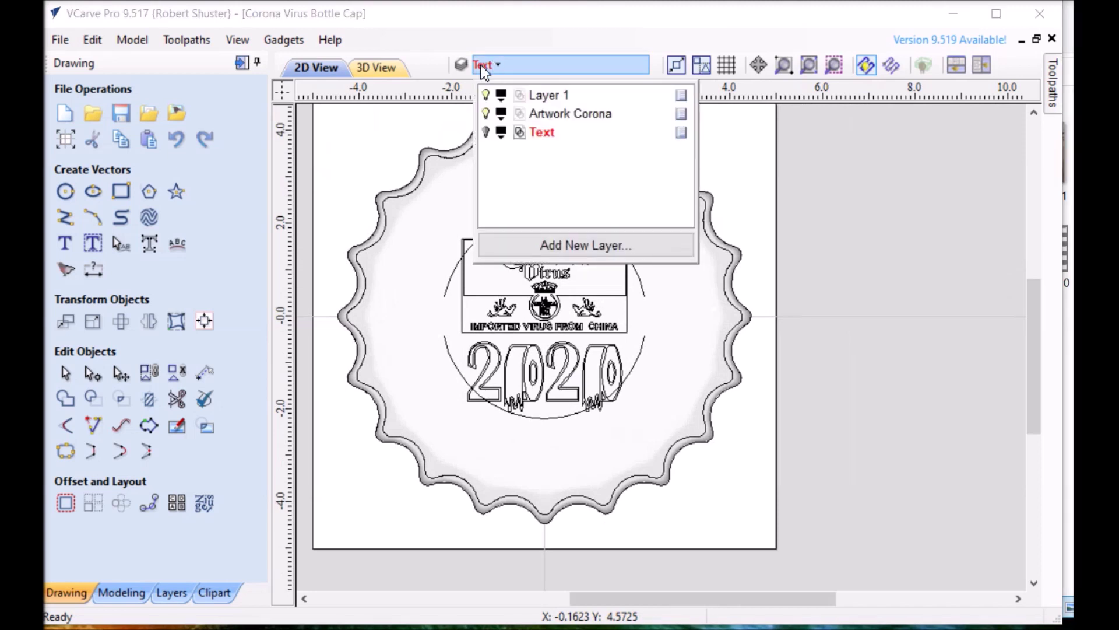
click(486, 135)
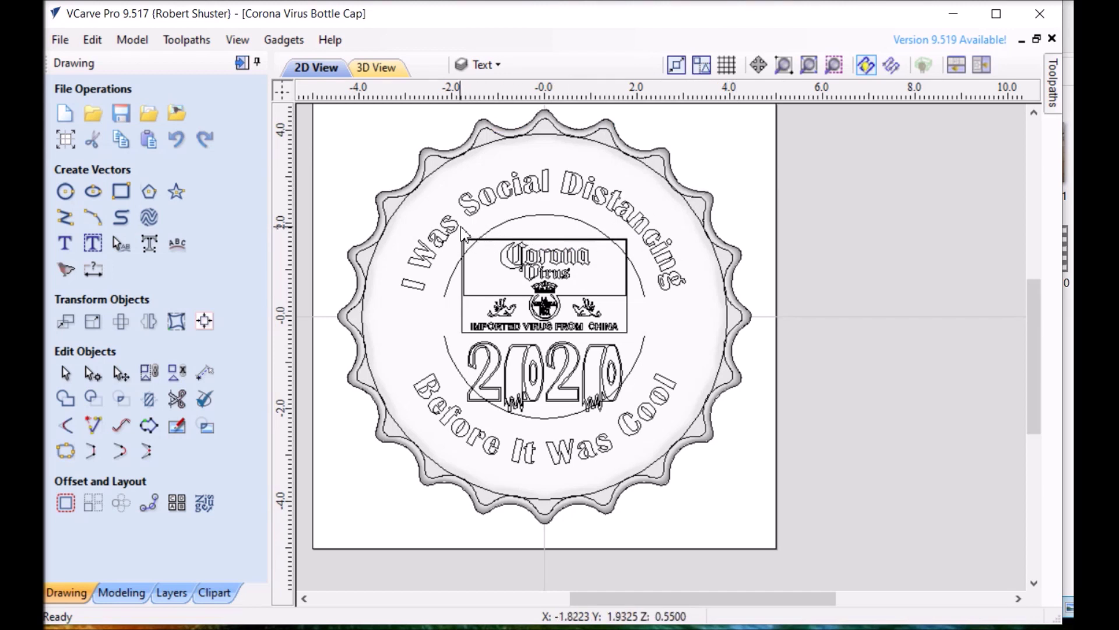
click(520, 216)
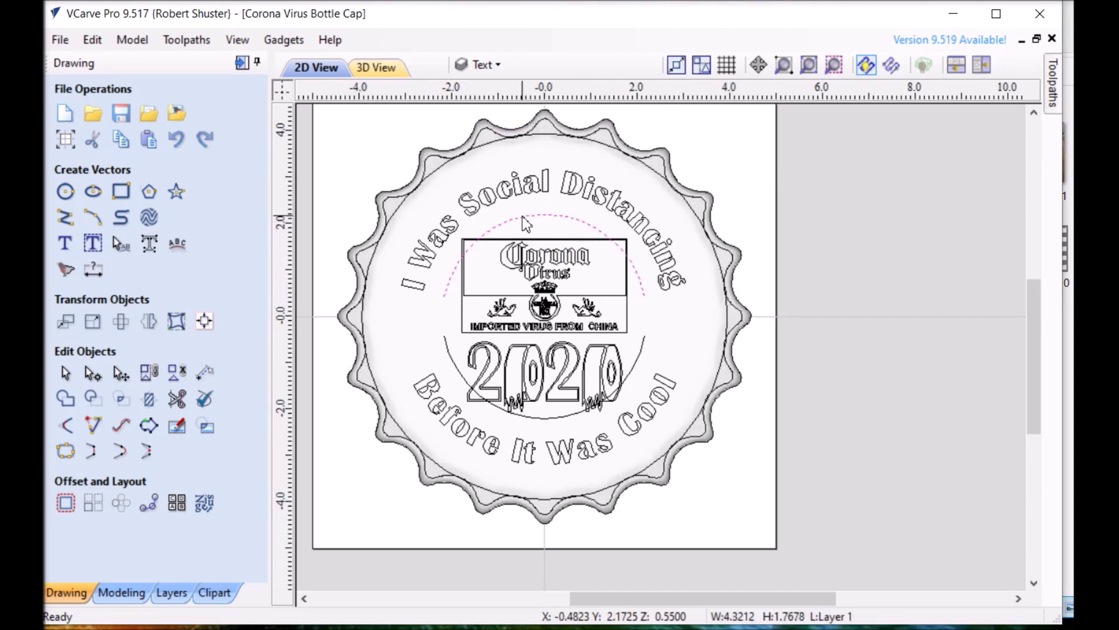
click(529, 417)
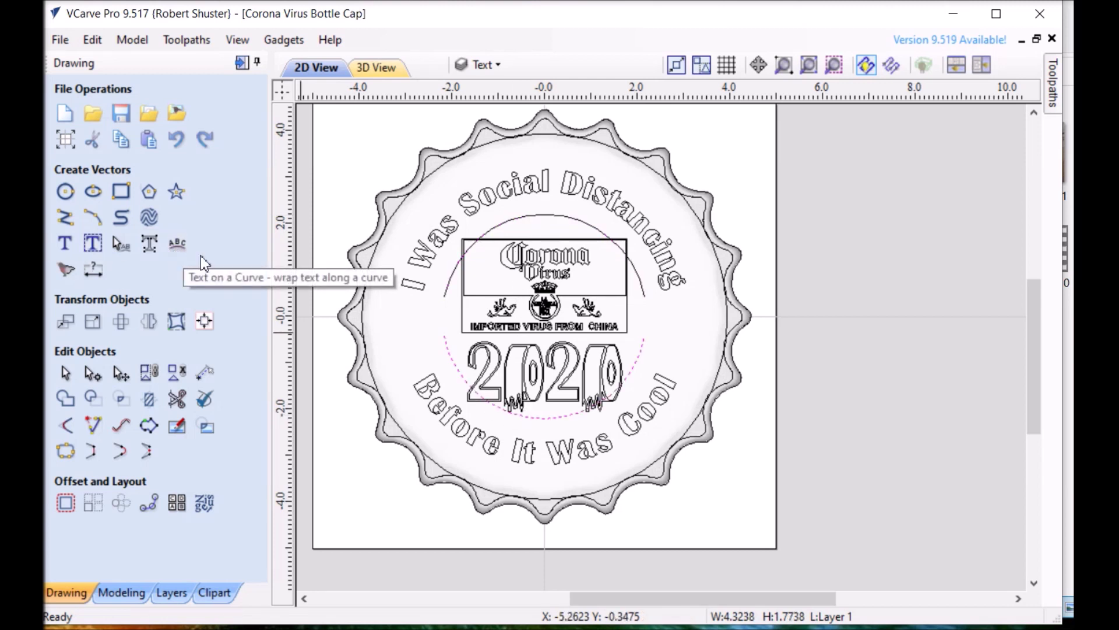
click(567, 209)
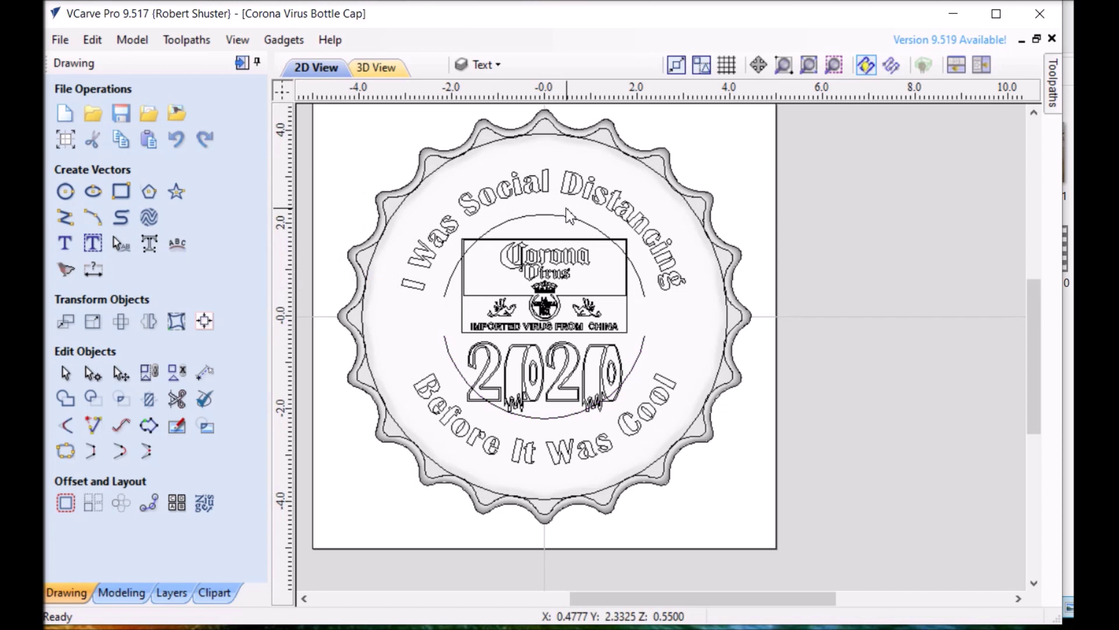
click(240, 64)
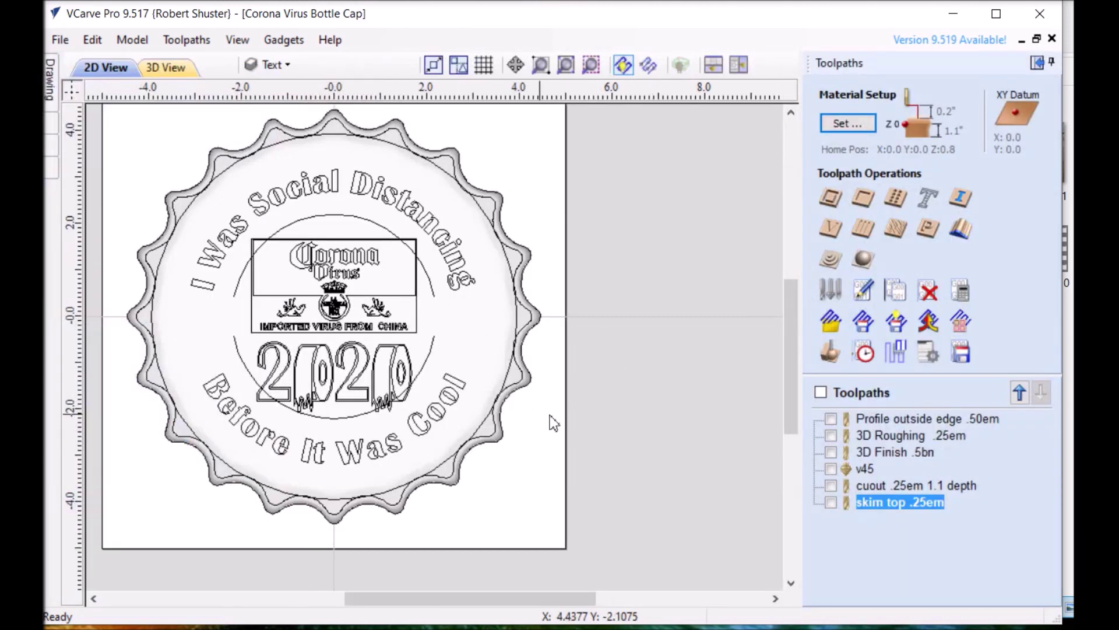
Toggle Profile outside edge off and preview only the 3D Roughing .25em toolpath in 3D
click(830, 418)
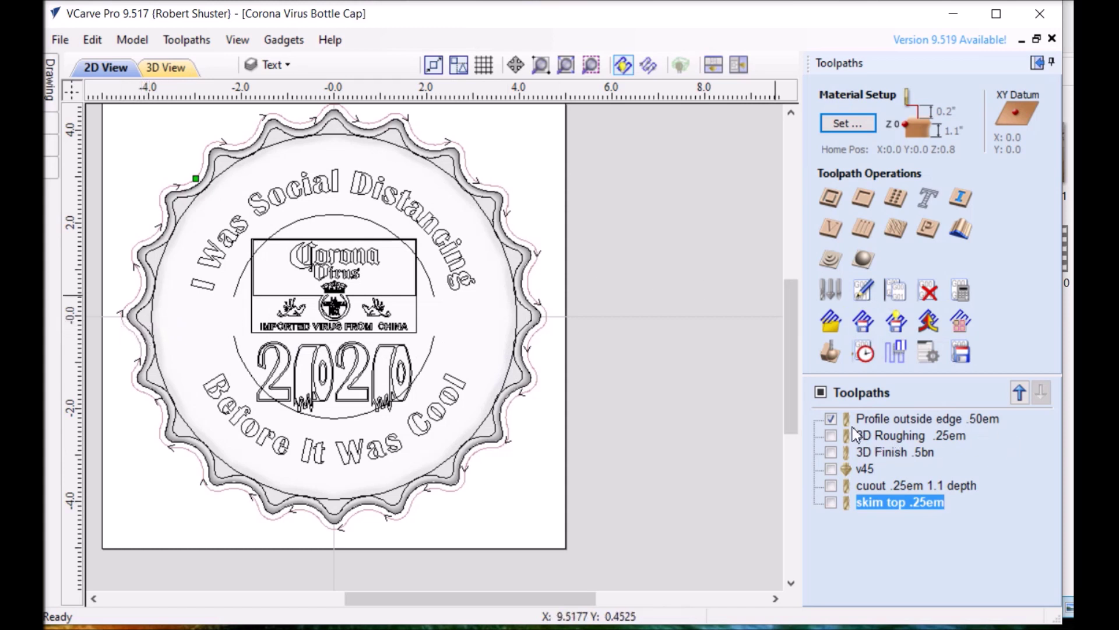
click(832, 420)
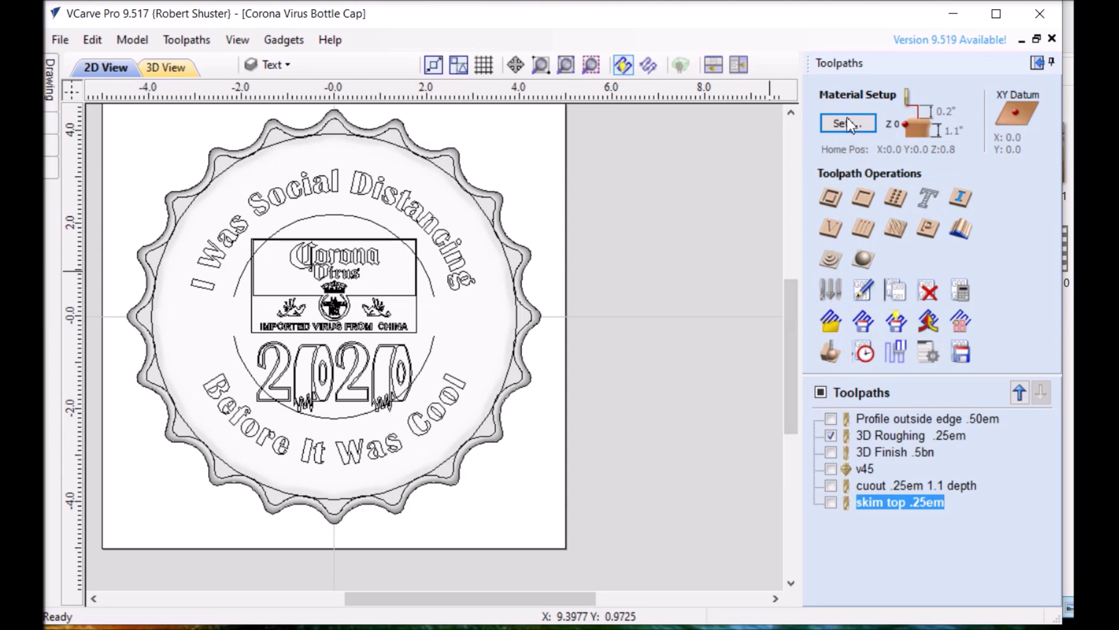
click(170, 66)
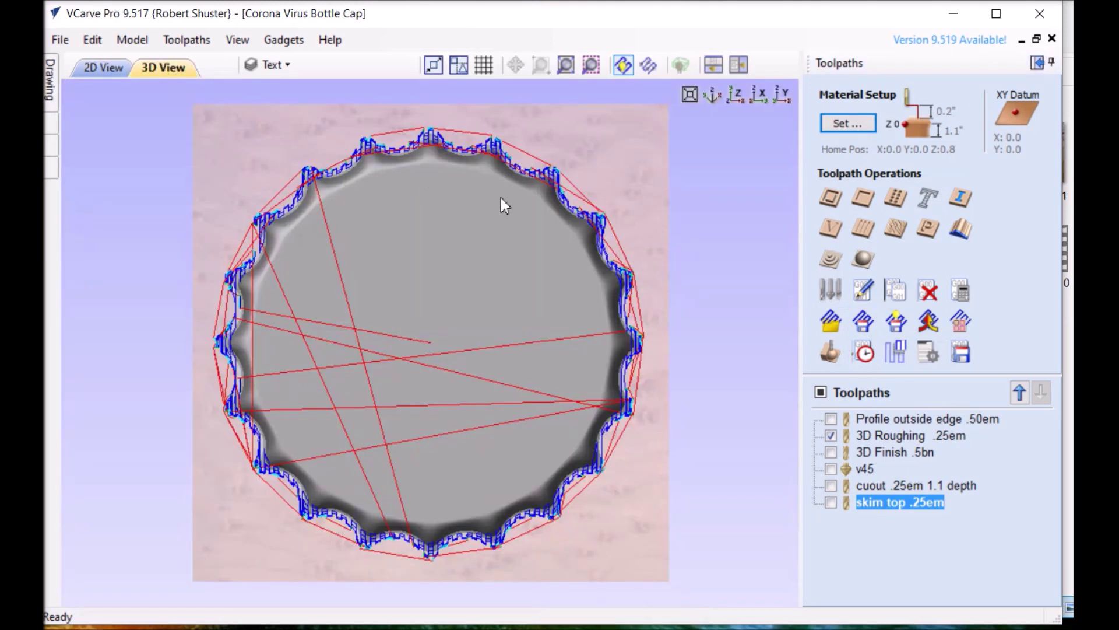
Cycle through the 3D Roughing and 3D Finish toolpaths, leaving only v45 displayed on the cap
scroll(525, 198, up, 4)
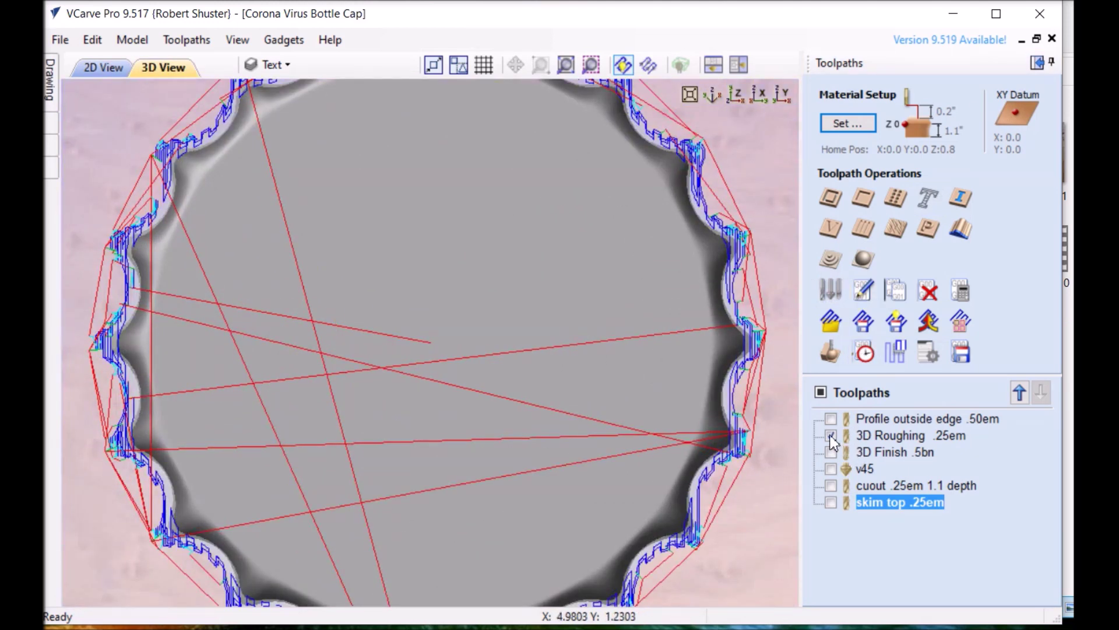
click(830, 436)
click(831, 436)
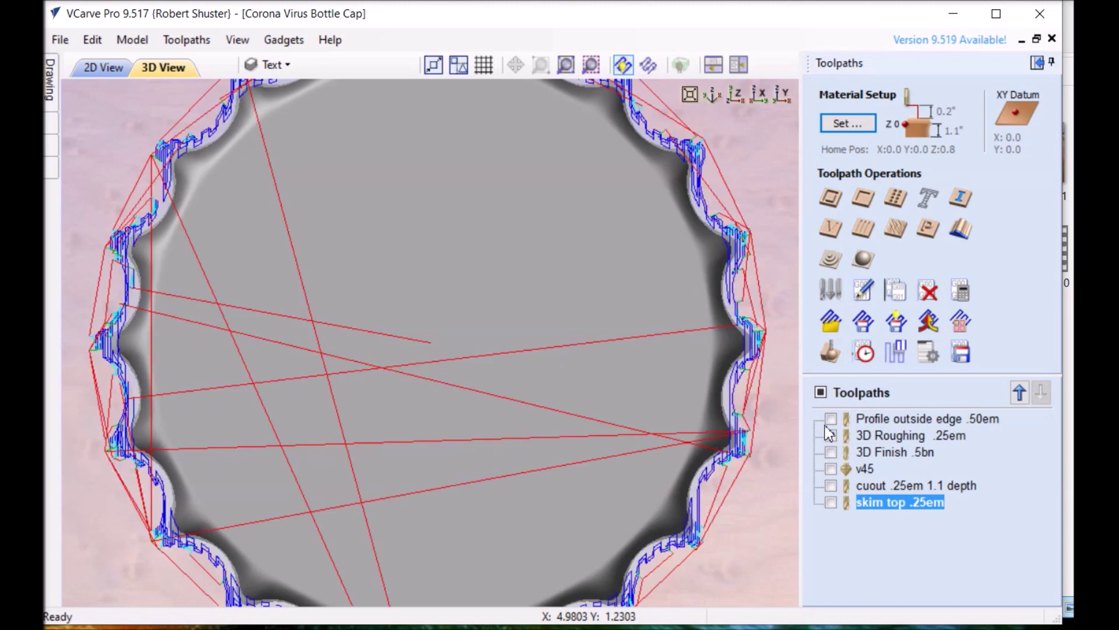
click(831, 436)
click(830, 452)
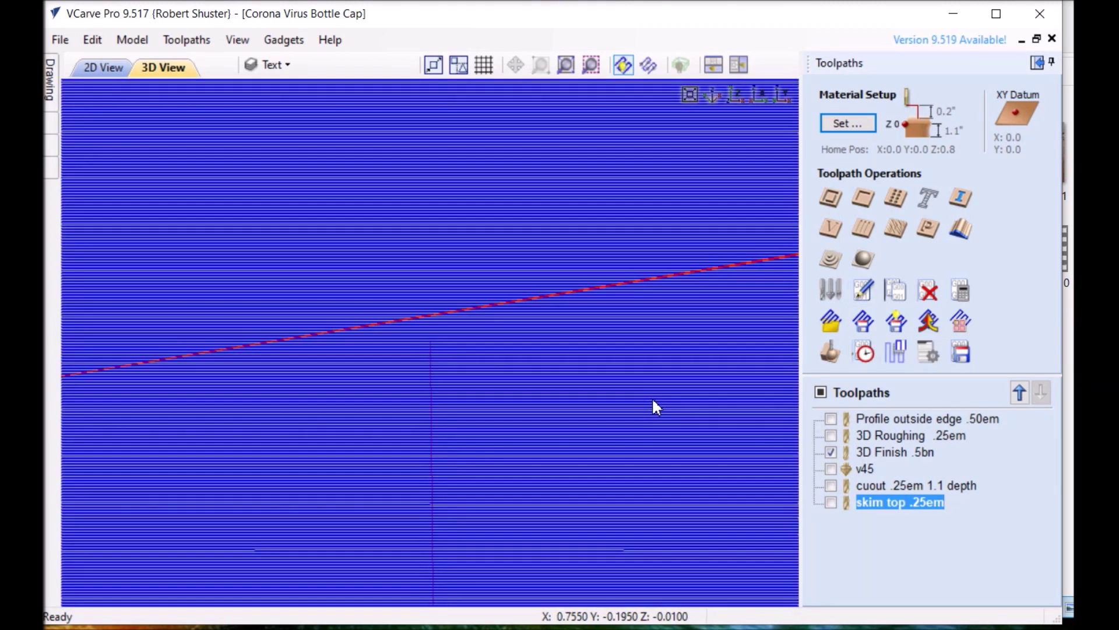
scroll(652, 397, down, 3)
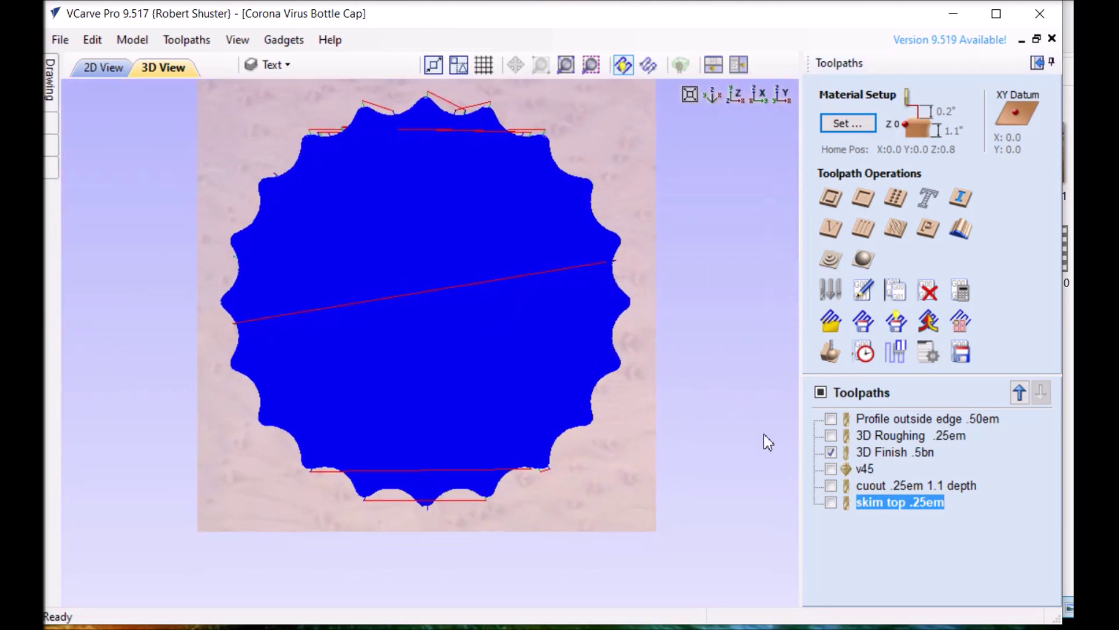
click(831, 452)
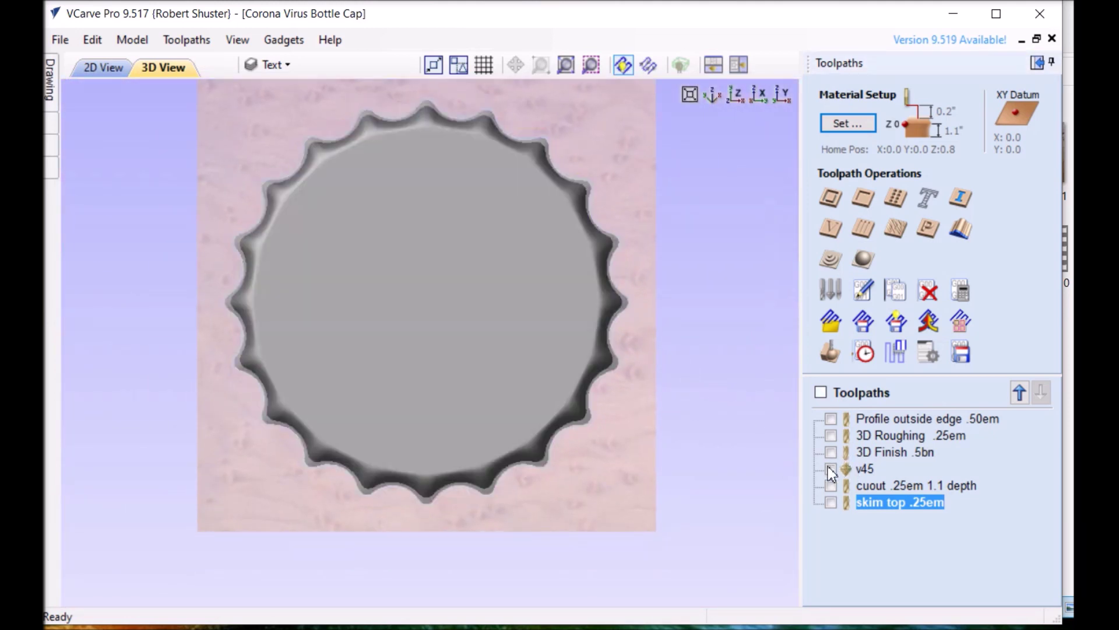
click(830, 469)
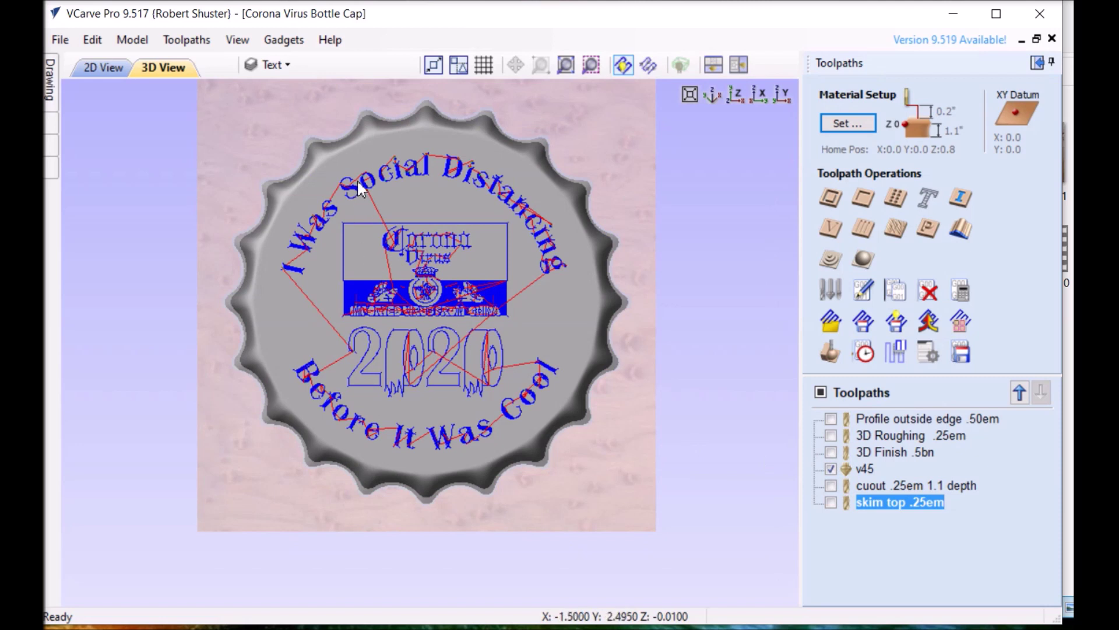
double_click(866, 471)
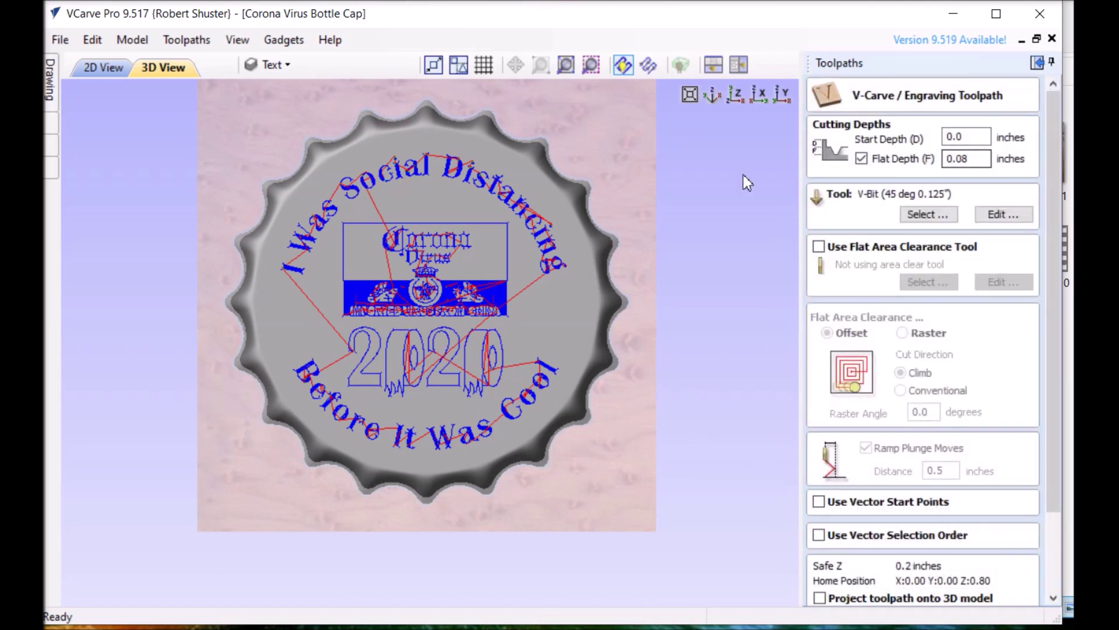
scroll(509, 300, up, 1)
scroll(509, 301, up, 5)
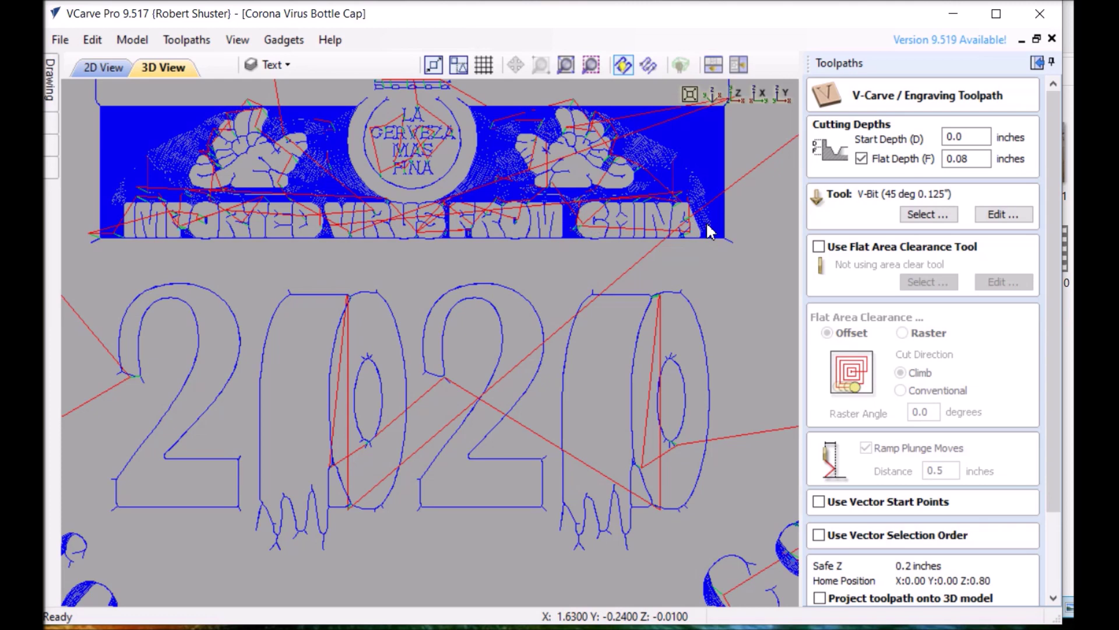
scroll(705, 222, down, 4)
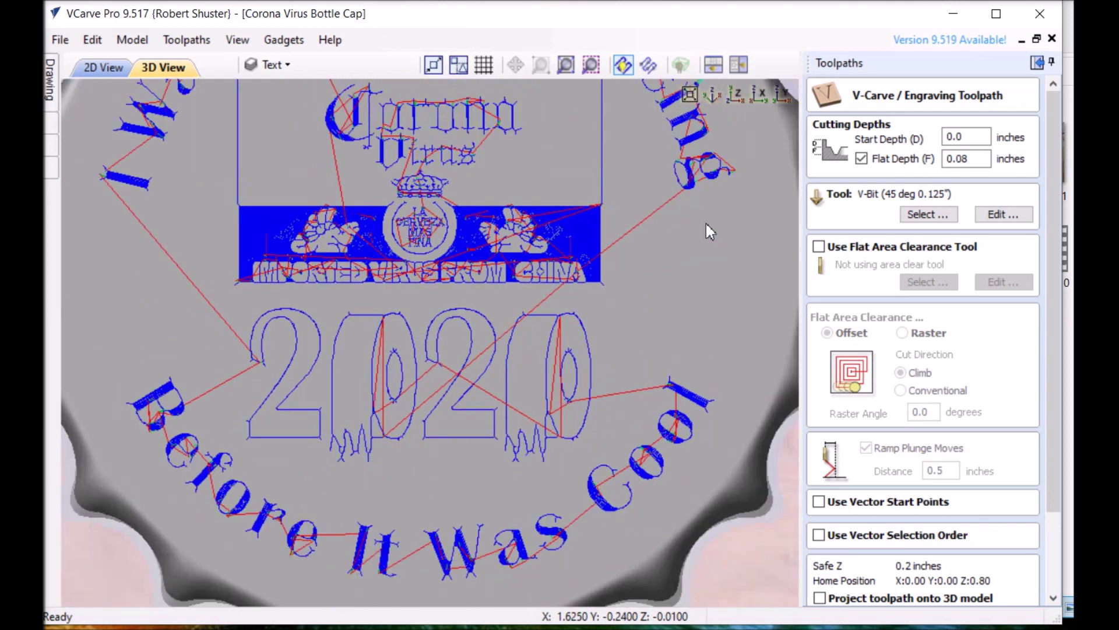
scroll(909, 292, down, 2)
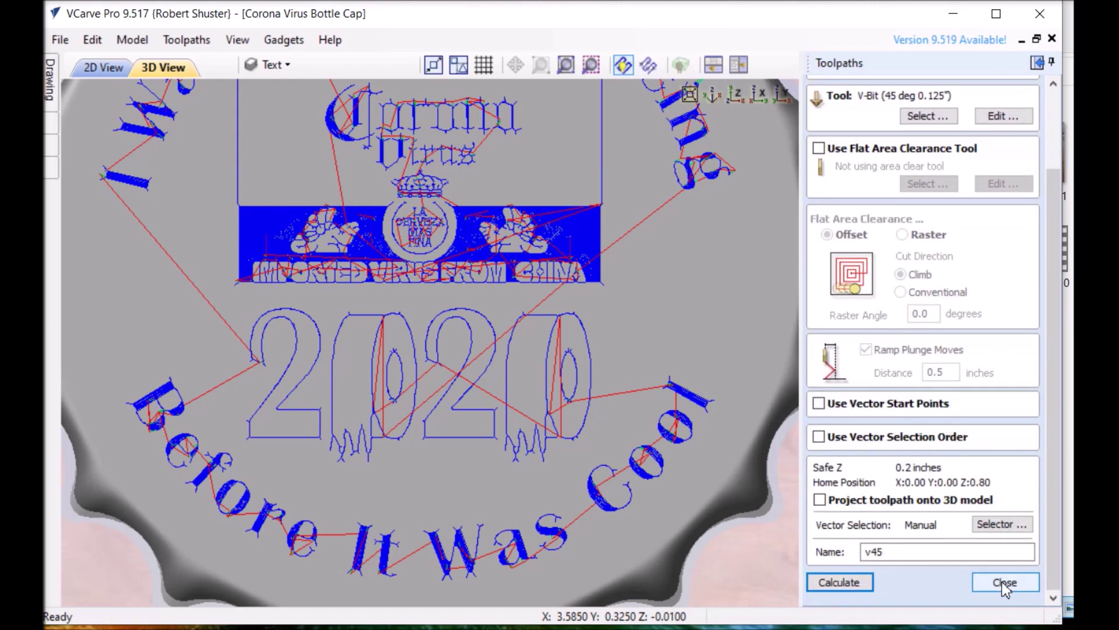
click(1002, 580)
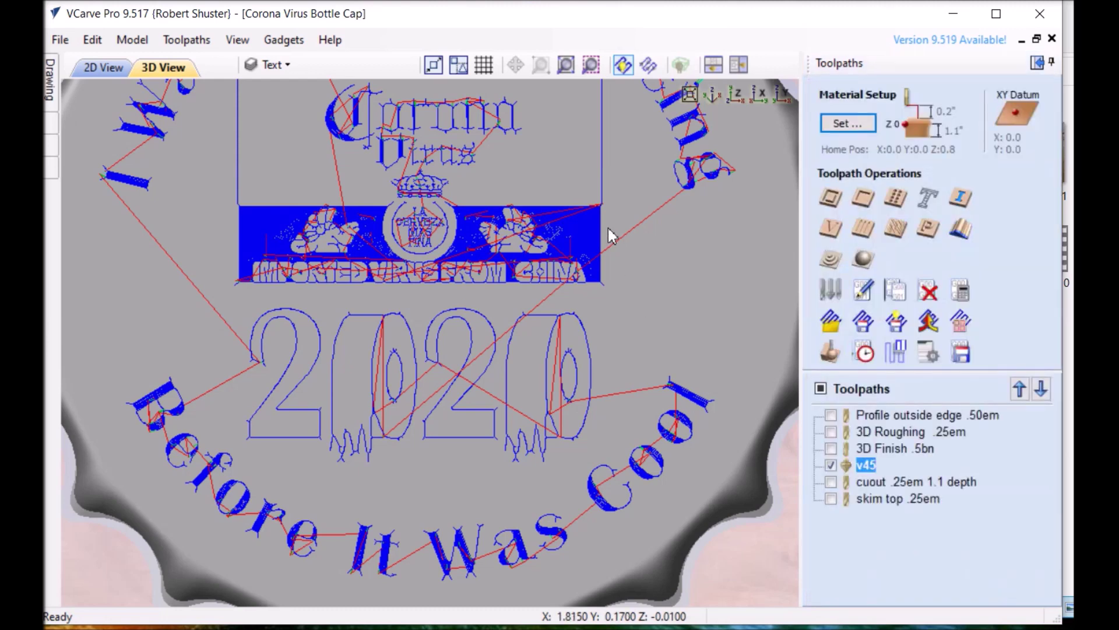
click(830, 465)
Toggle the cuout toolpath and simulate the visible toolpaths in medium wood
click(831, 482)
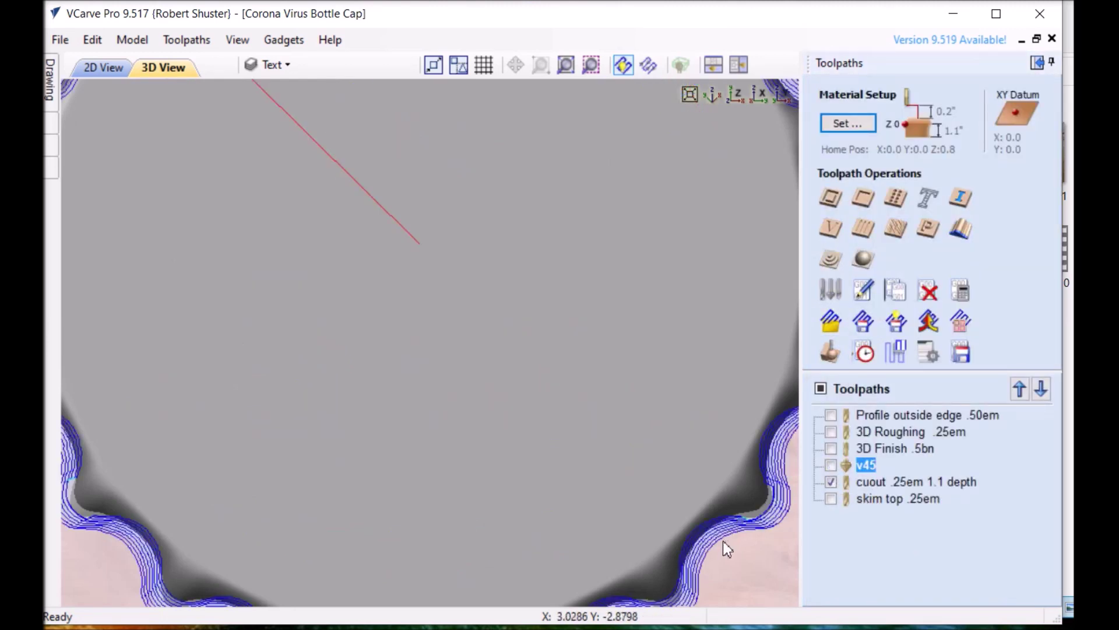
scroll(739, 534, down, 5)
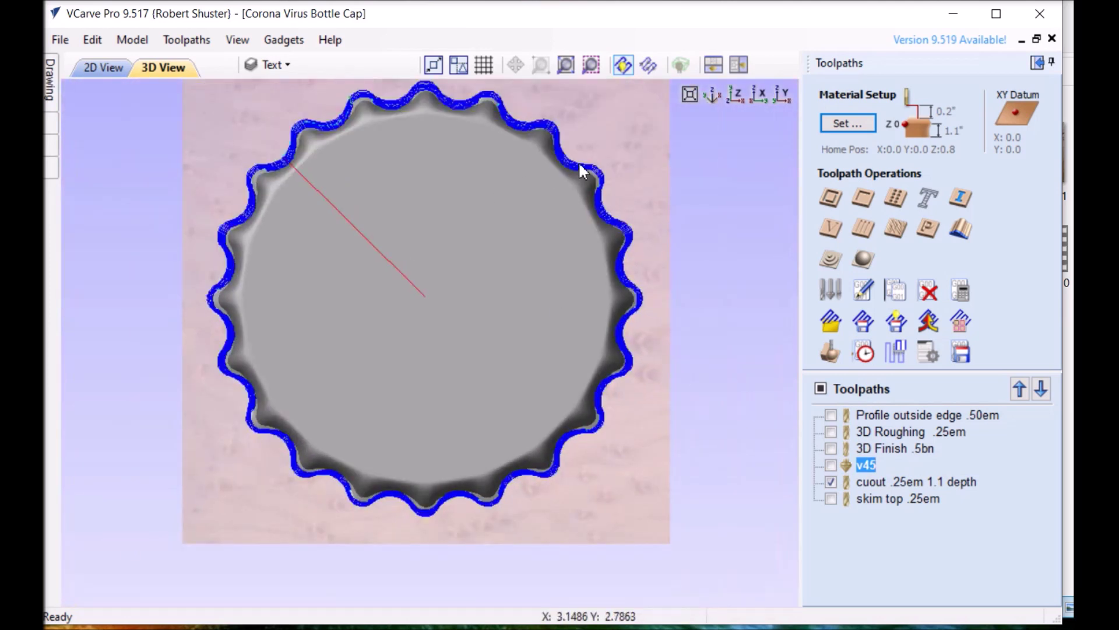
click(831, 482)
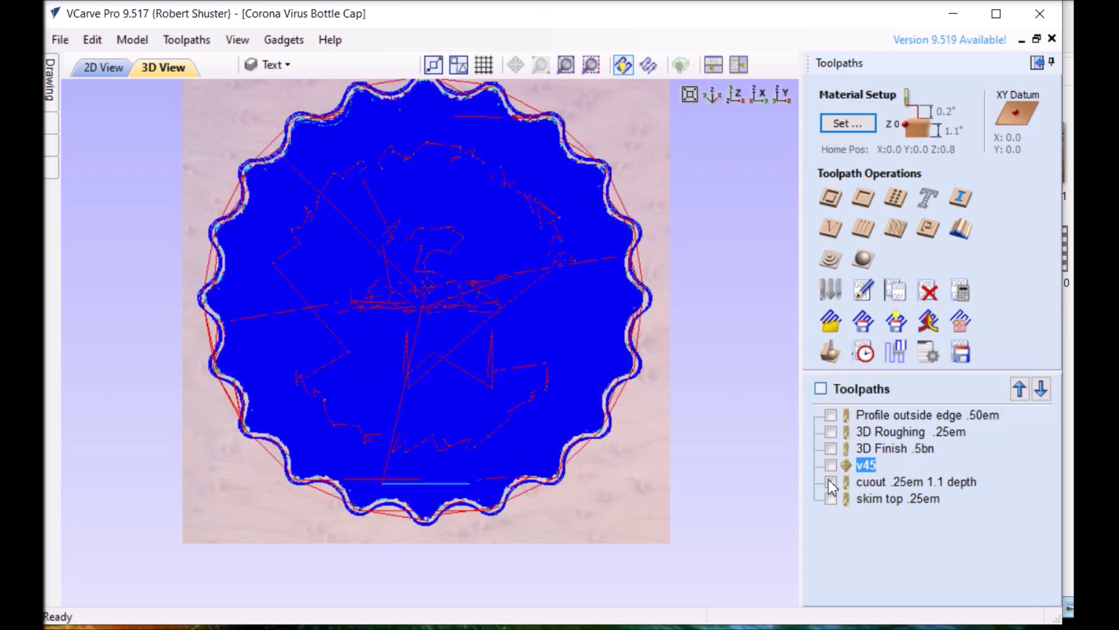
click(831, 352)
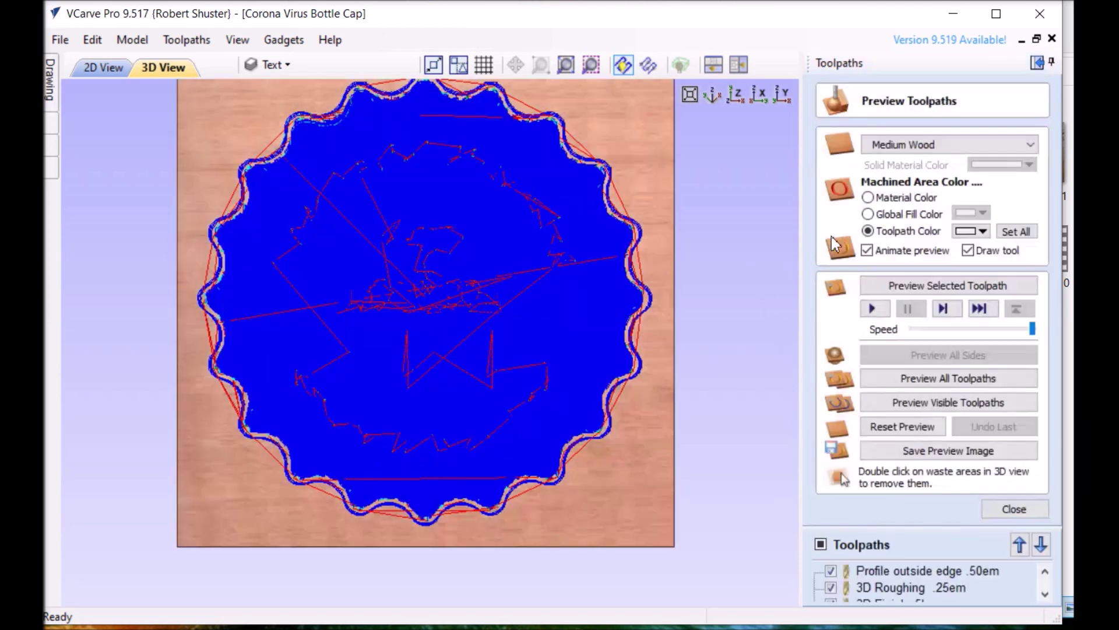
click(921, 404)
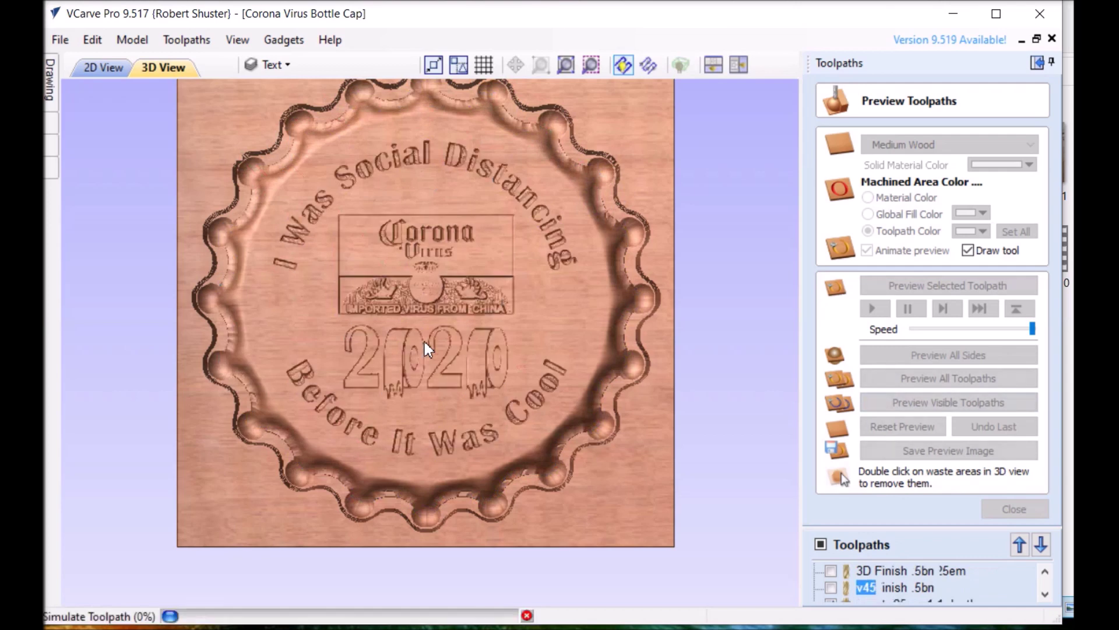
Zoom and pan the simulation to inspect the cut-out along the cap's upper-left scalloped edge
scroll(320, 149, up, 2)
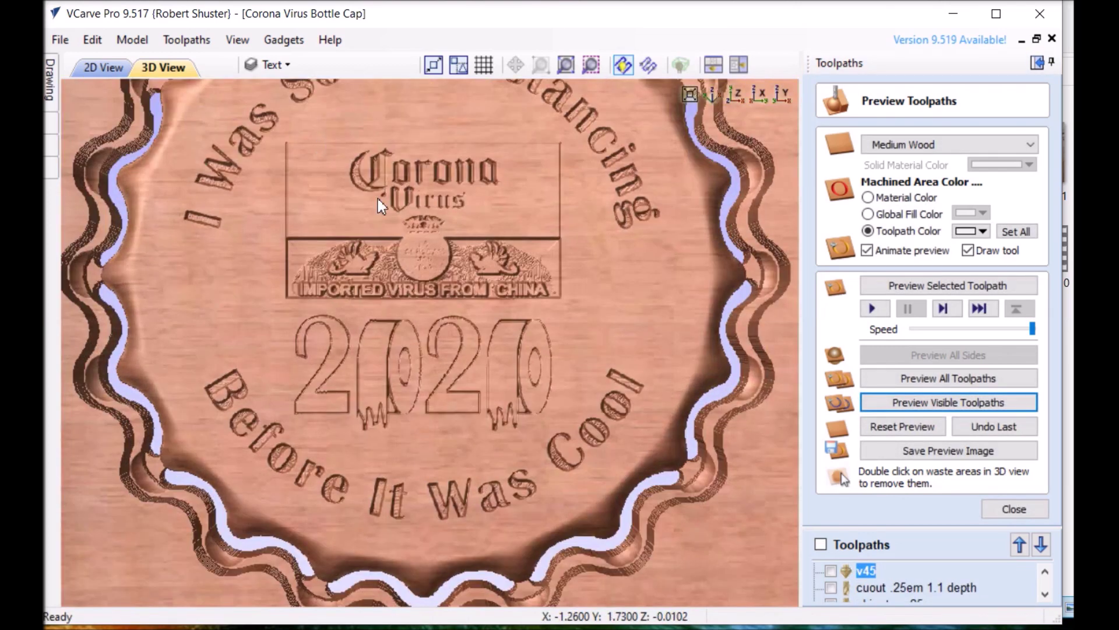
middle_drag(380, 205, 511, 373)
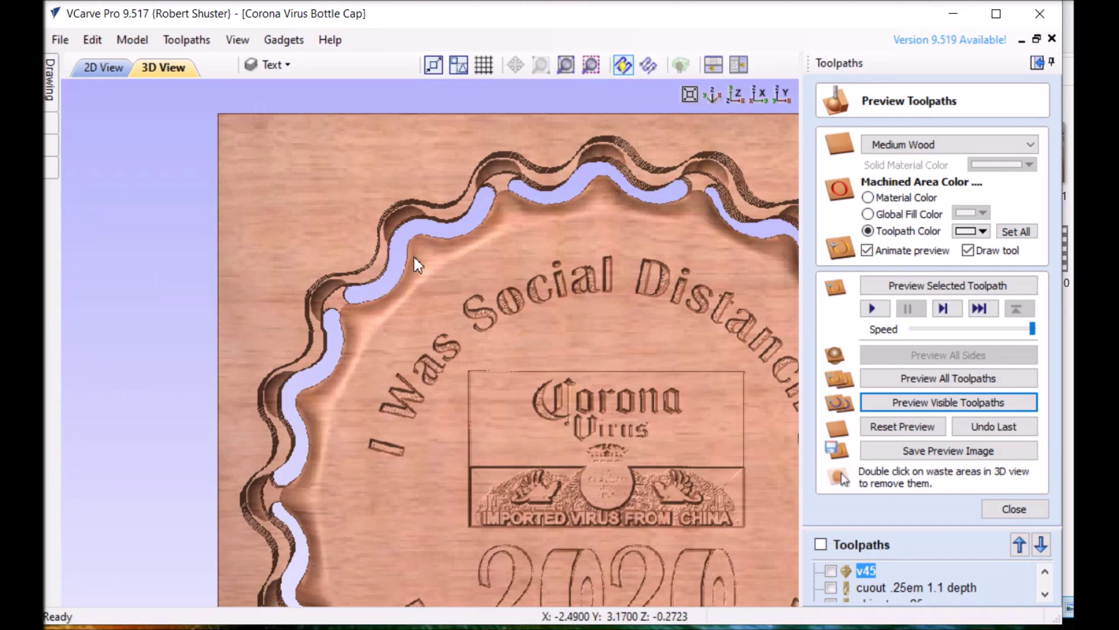
scroll(362, 242, down, 3)
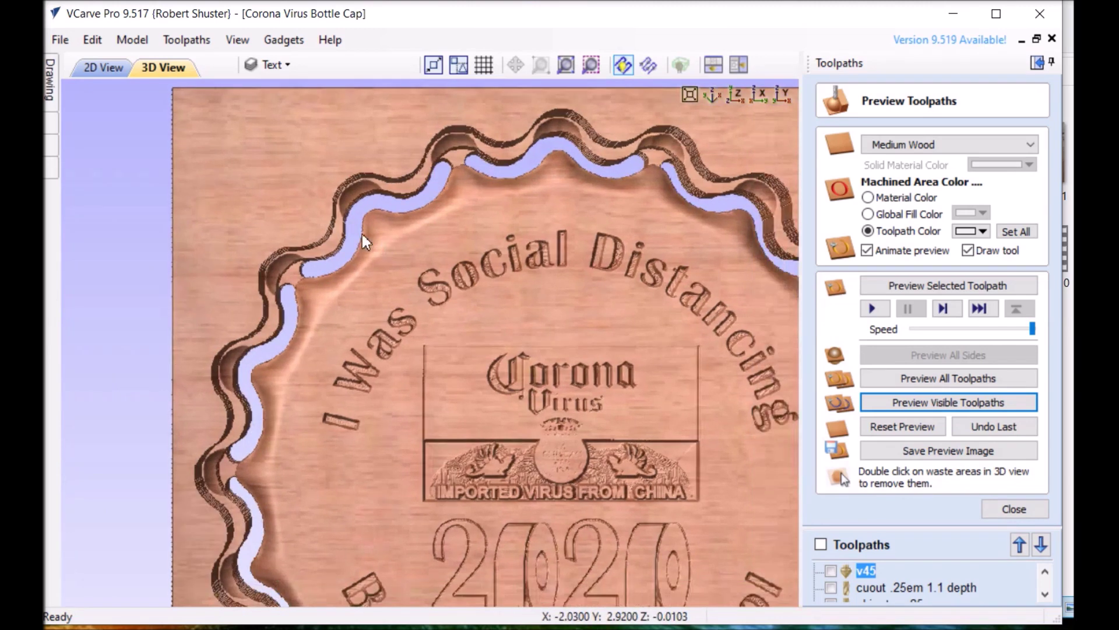